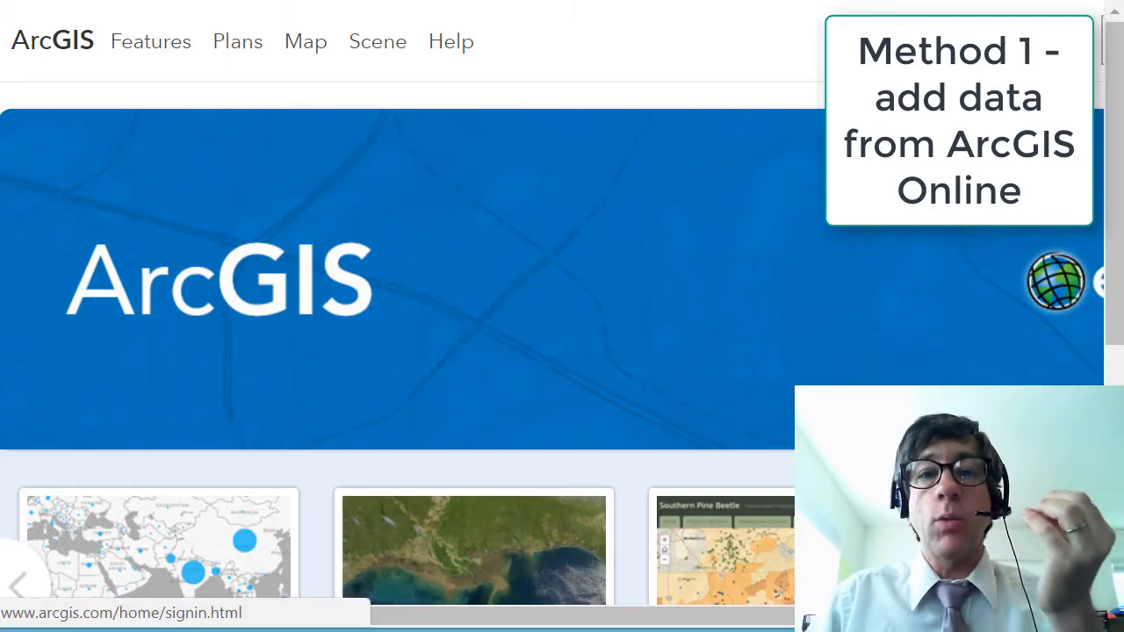
Step: Sign in to ArcGIS Online with the account username and password, then start a new map
click(1045, 41)
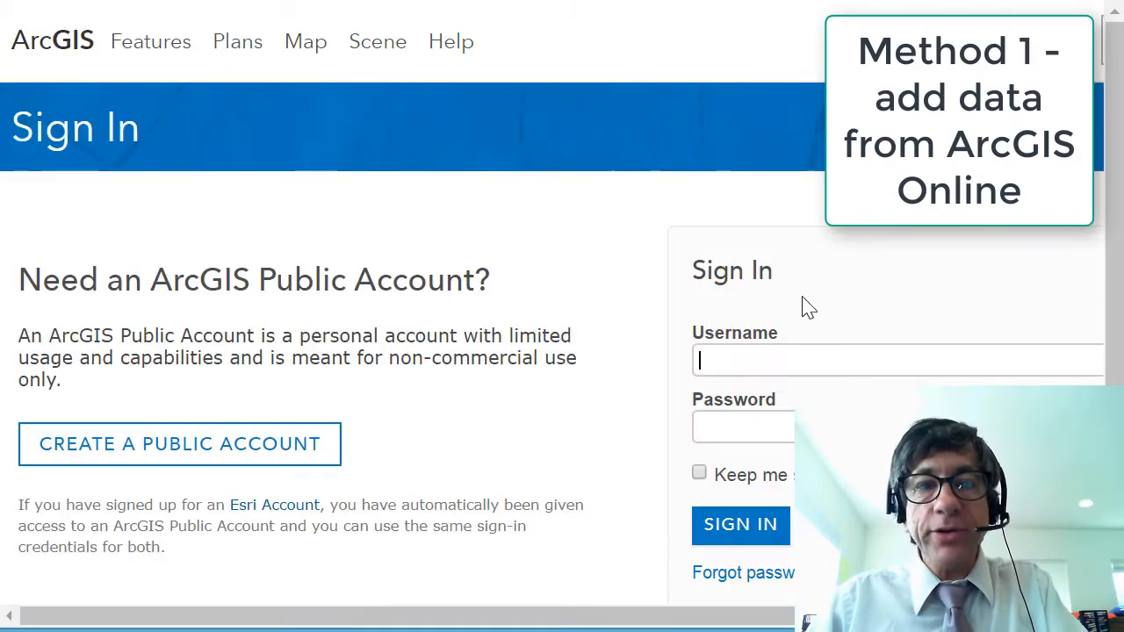
click(808, 348)
text(j)
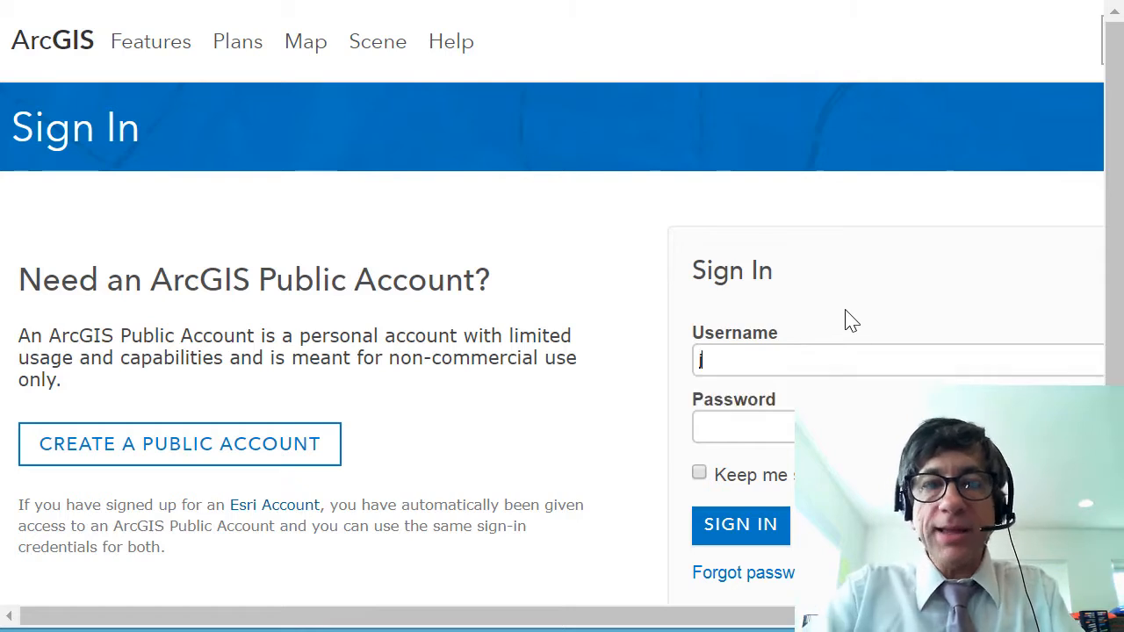
text(•••••)
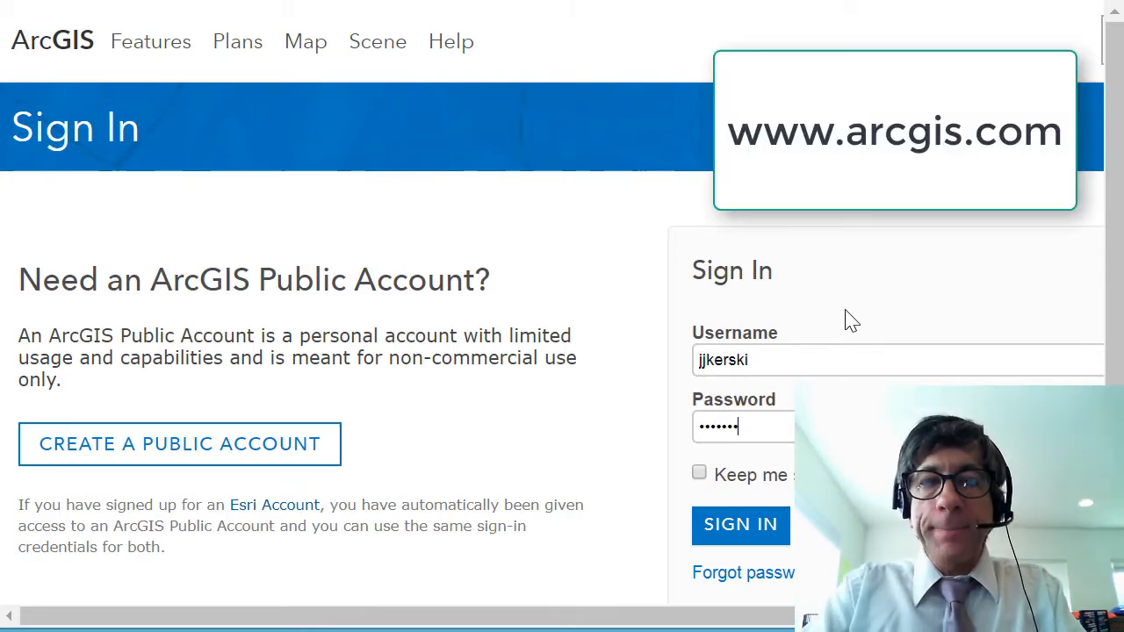
text(••)
key(Return)
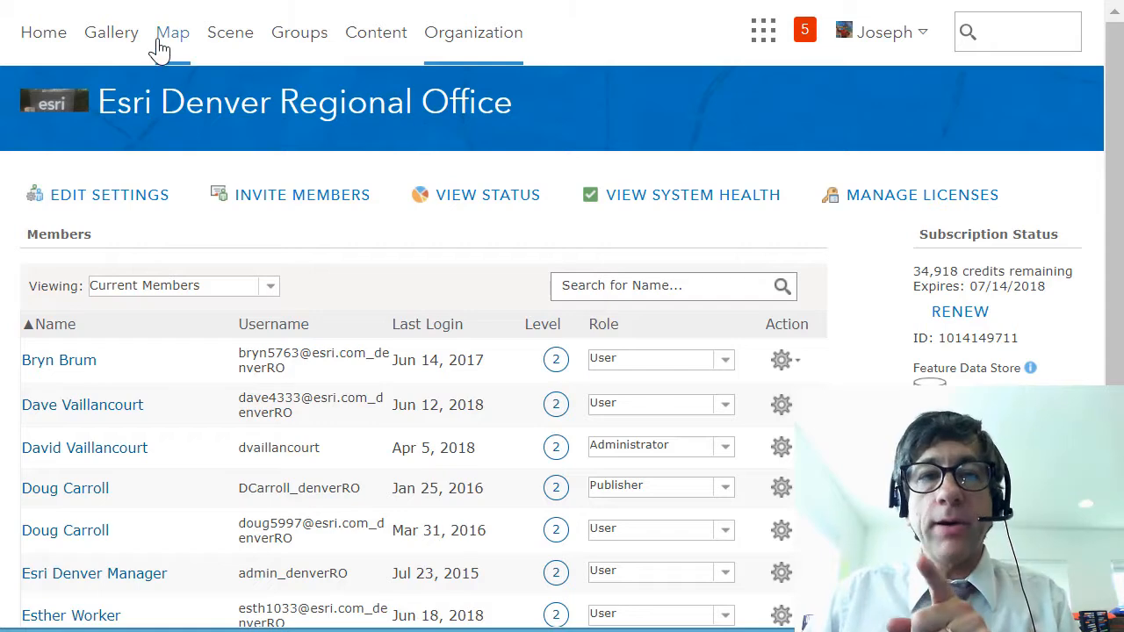
click(161, 40)
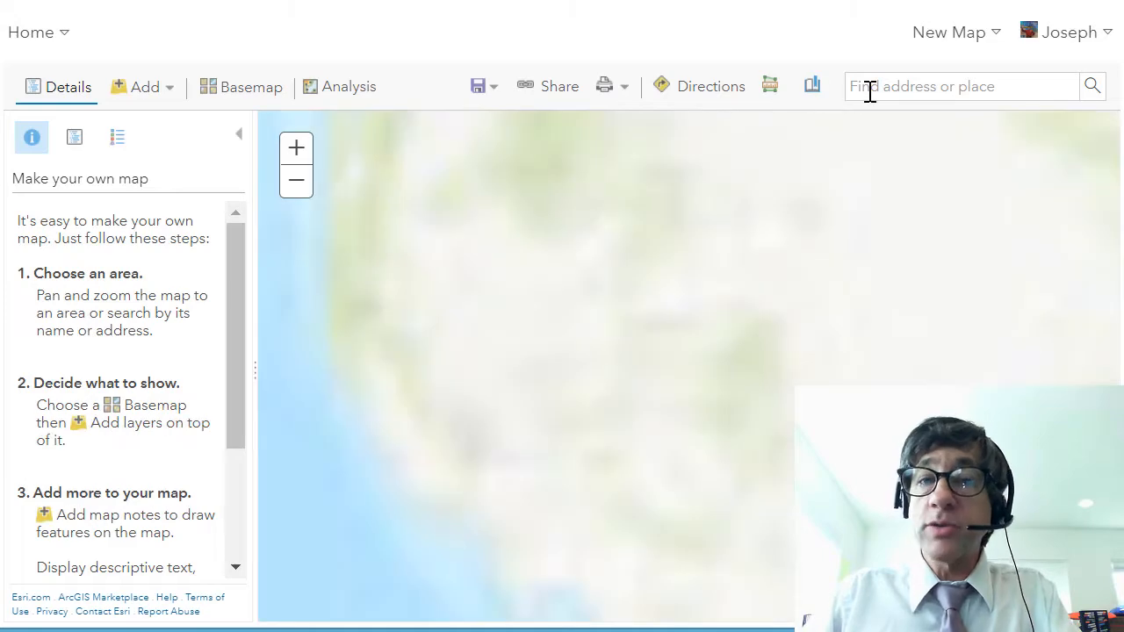
Step: Search for 'apple valley, ca' and add the result to the map as a Map Notes pin
click(870, 90)
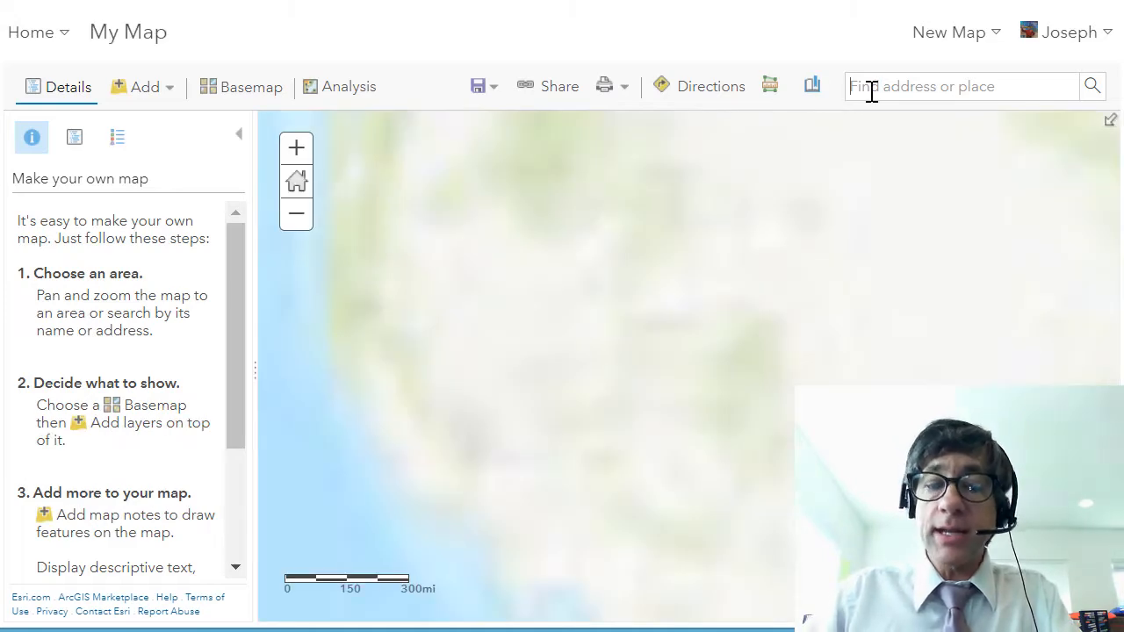
text(apple valley)
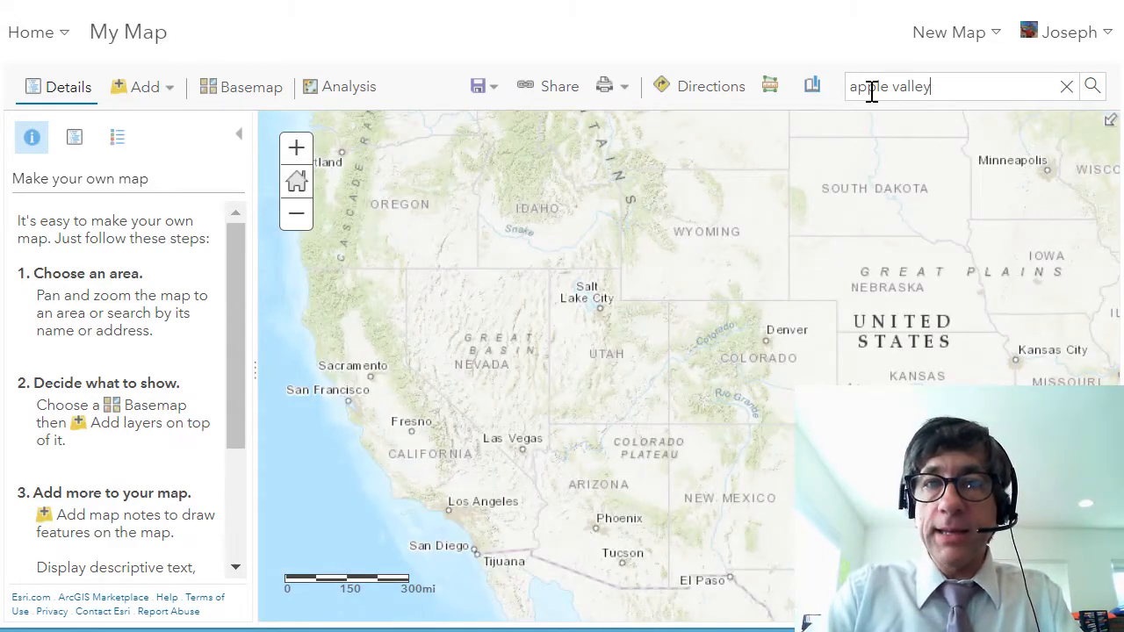
text(, ca)
key(Return)
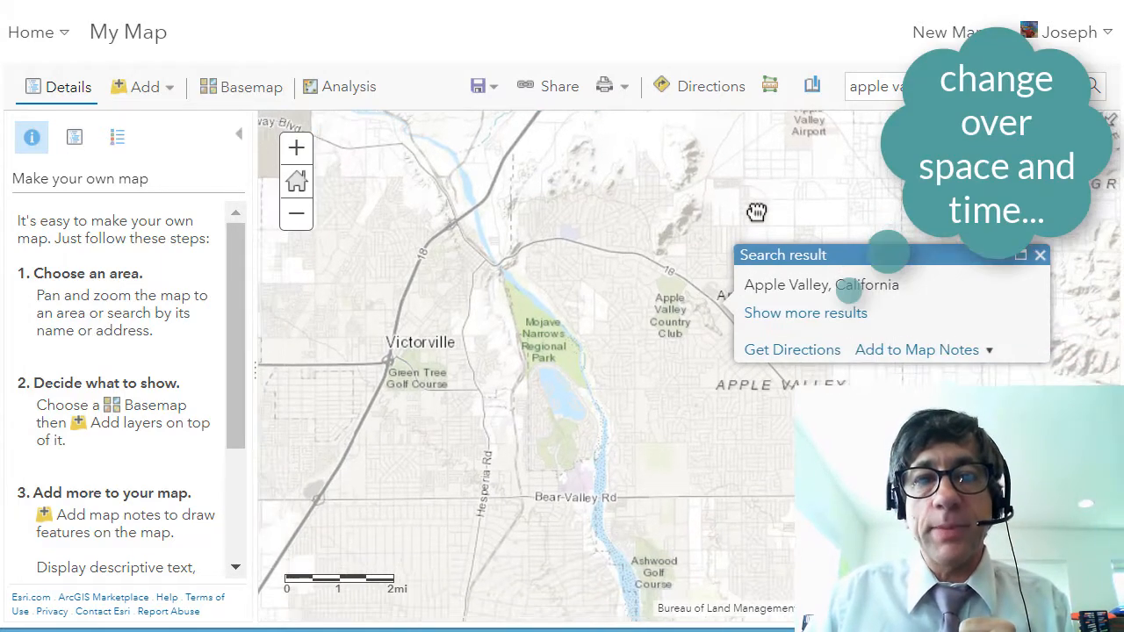
click(896, 353)
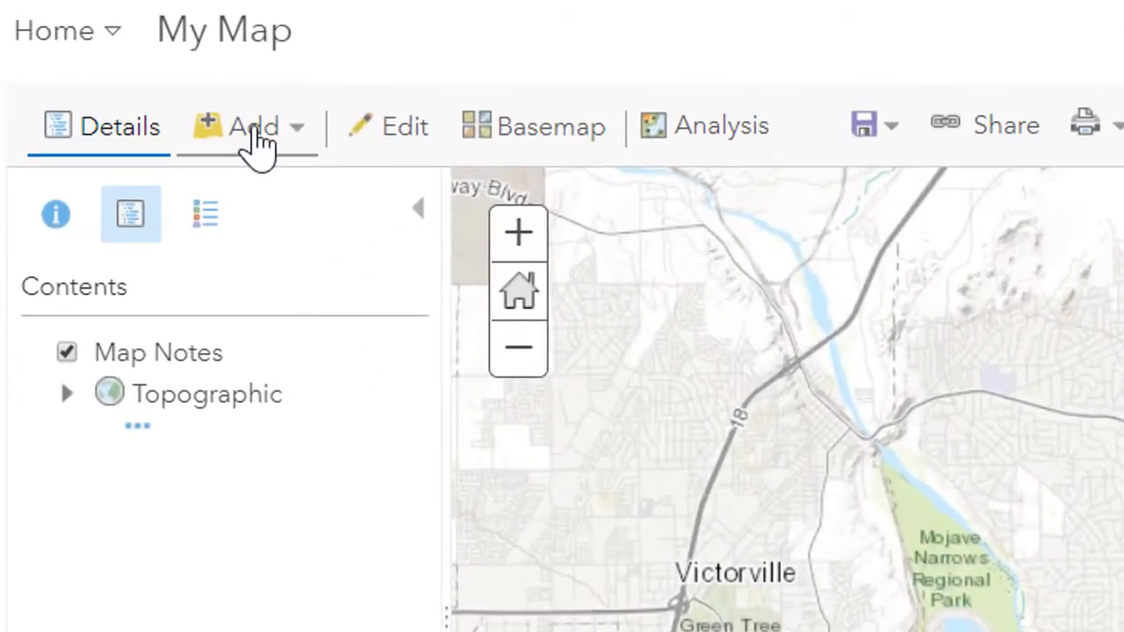
Step: Add the USA Topo Maps layer from a Living Atlas search for 'usgs topographic'
click(147, 89)
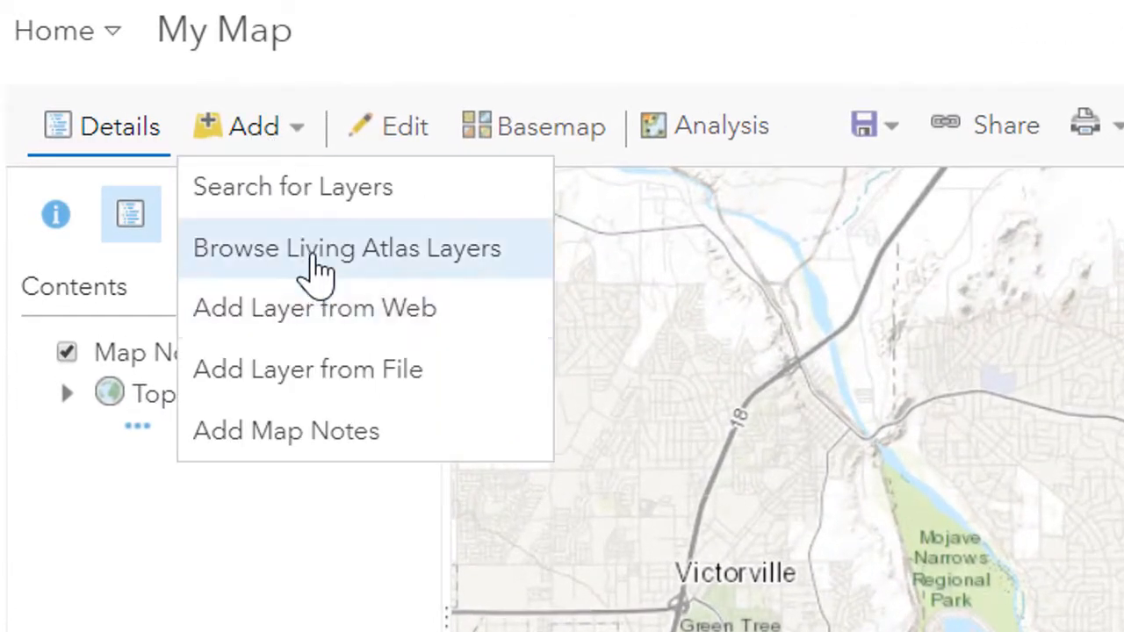
click(316, 270)
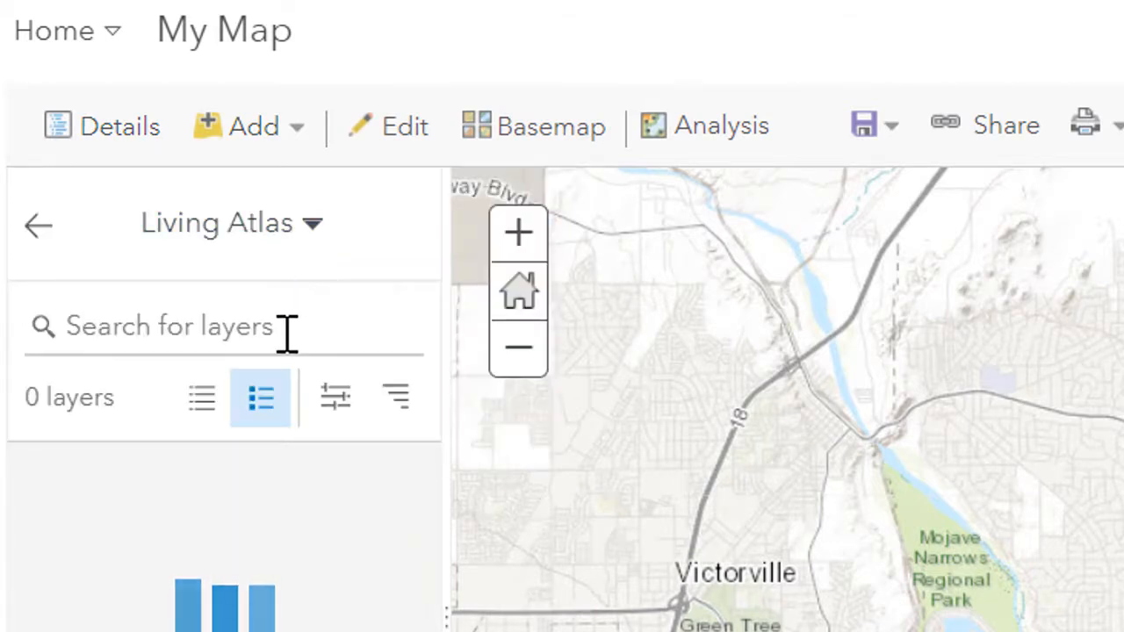
text(usgs topogr)
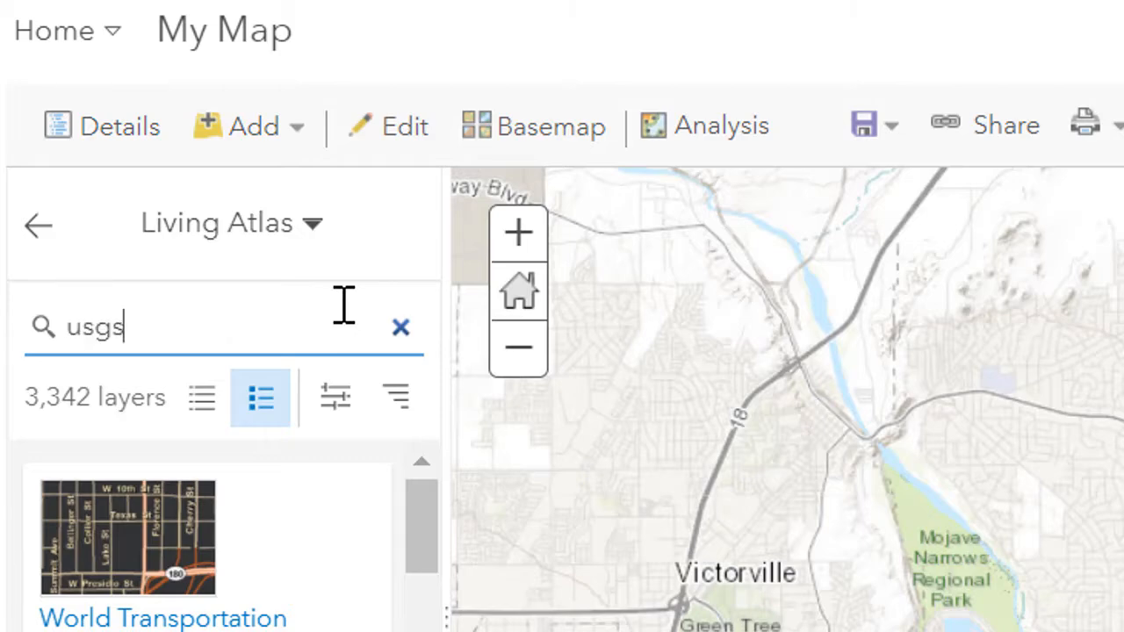
text(aphic)
key(Return)
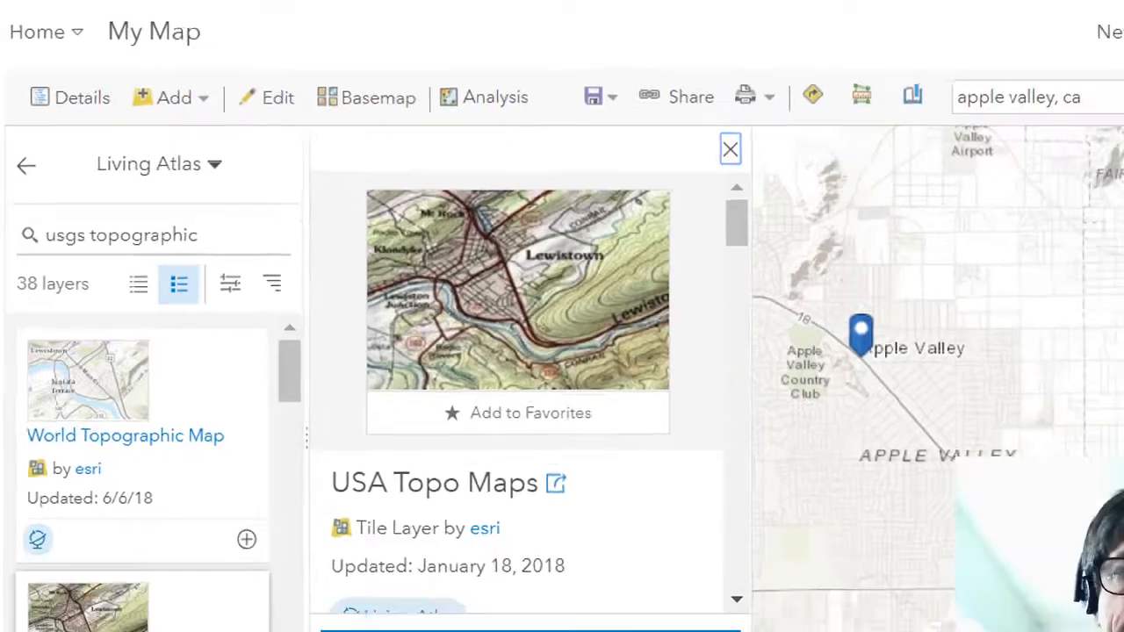
scroll(113, 588, down, 2)
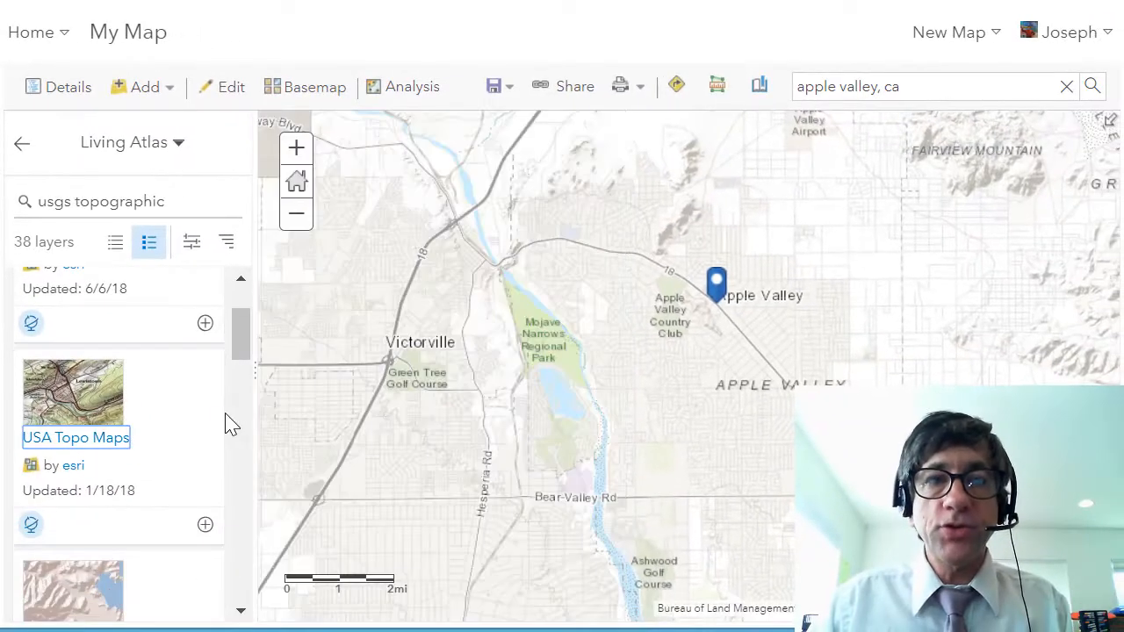
click(121, 495)
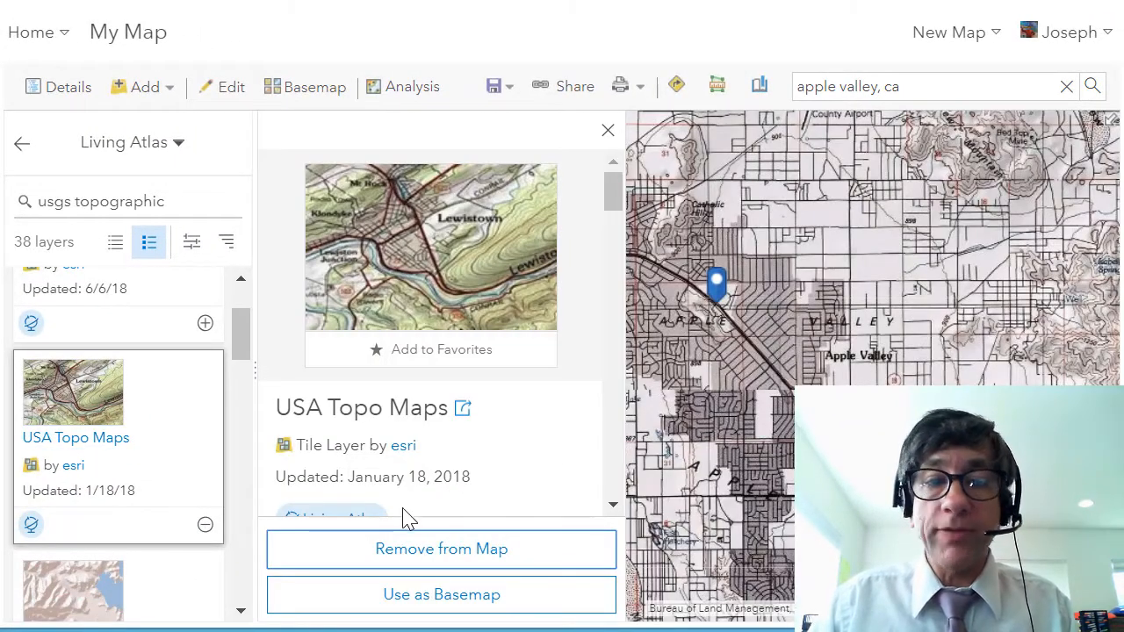
click(401, 594)
key(BackSpace)
key(BackSpace)
key(BackSpace)
key(BackSpace)
key(BackSpace)
key(BackSpace)
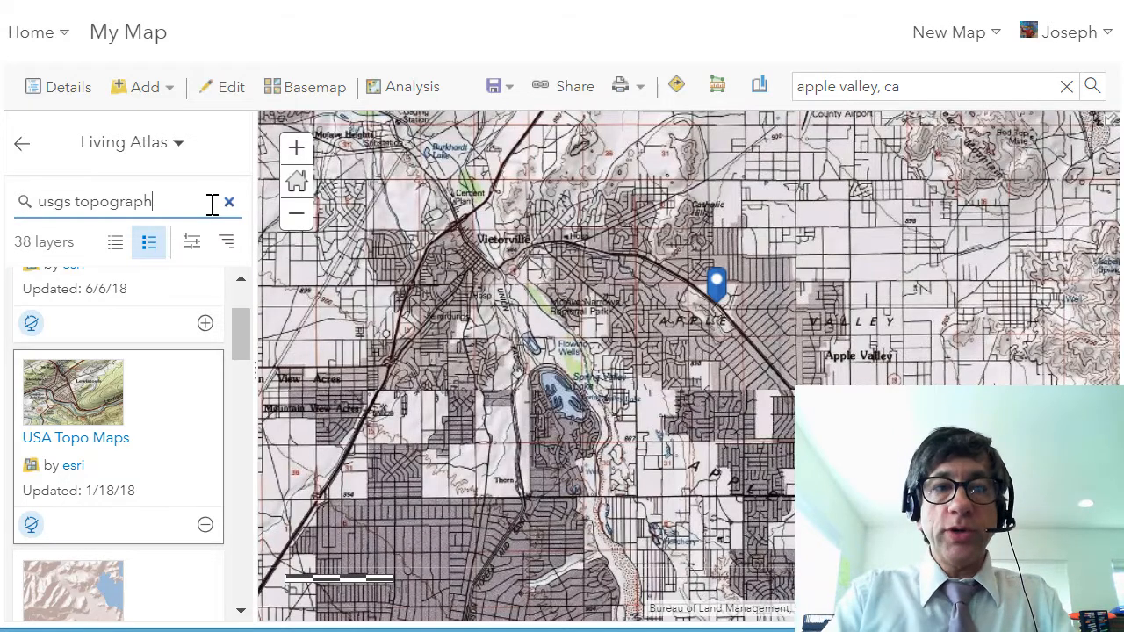
Step: Add USA Historical Topo Maps 1:24,000 Scale from a 'historical' search and recentre the map on it
text(historical)
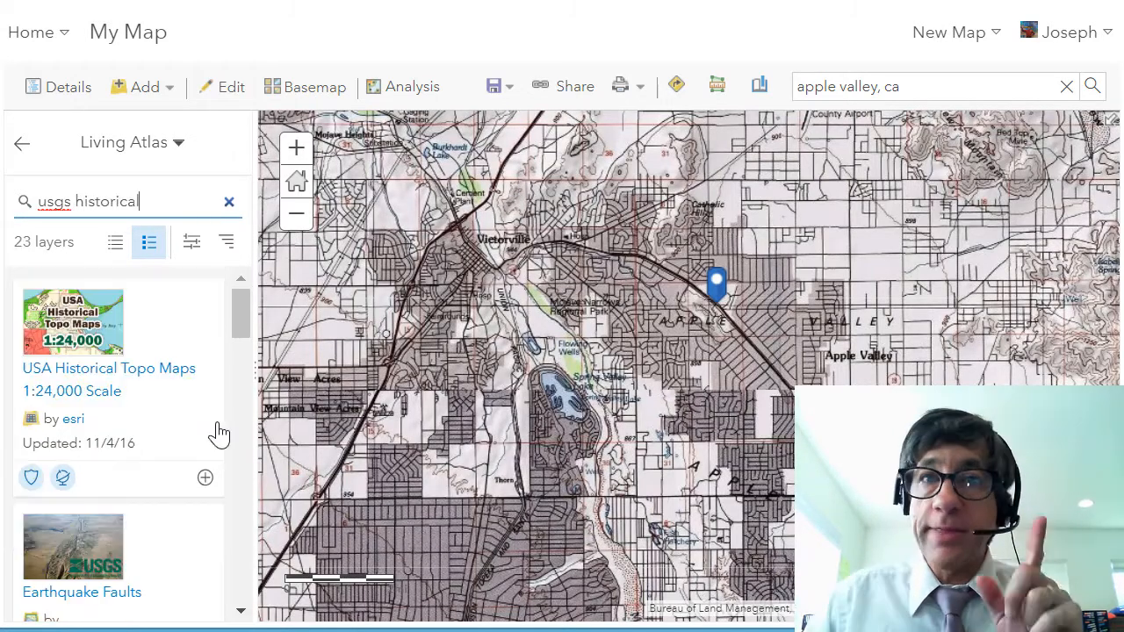
click(94, 382)
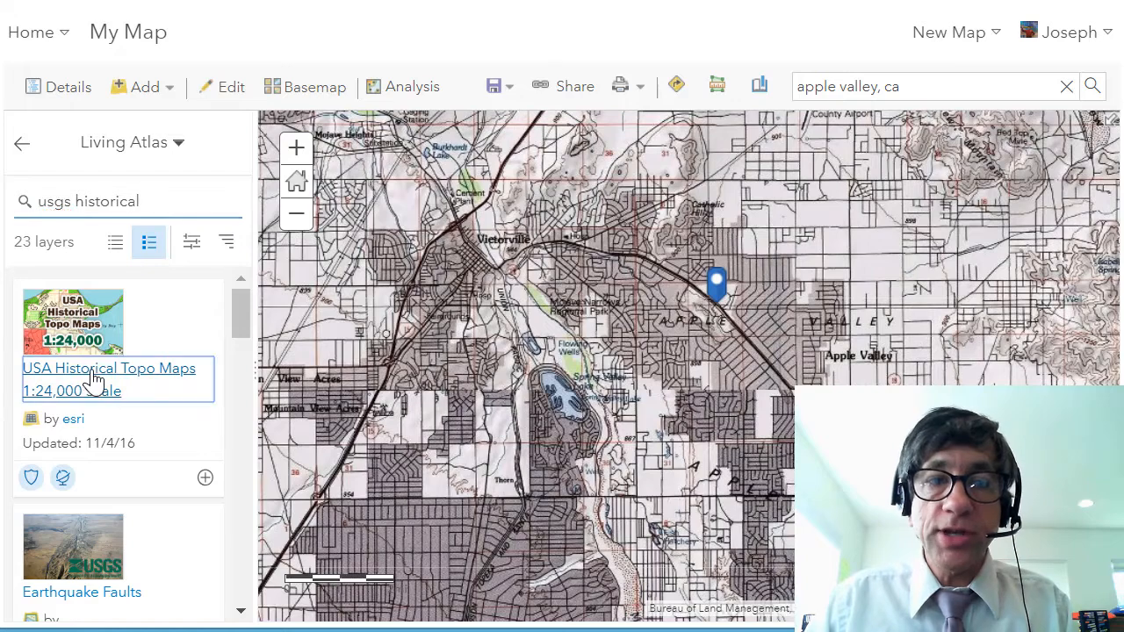
click(448, 549)
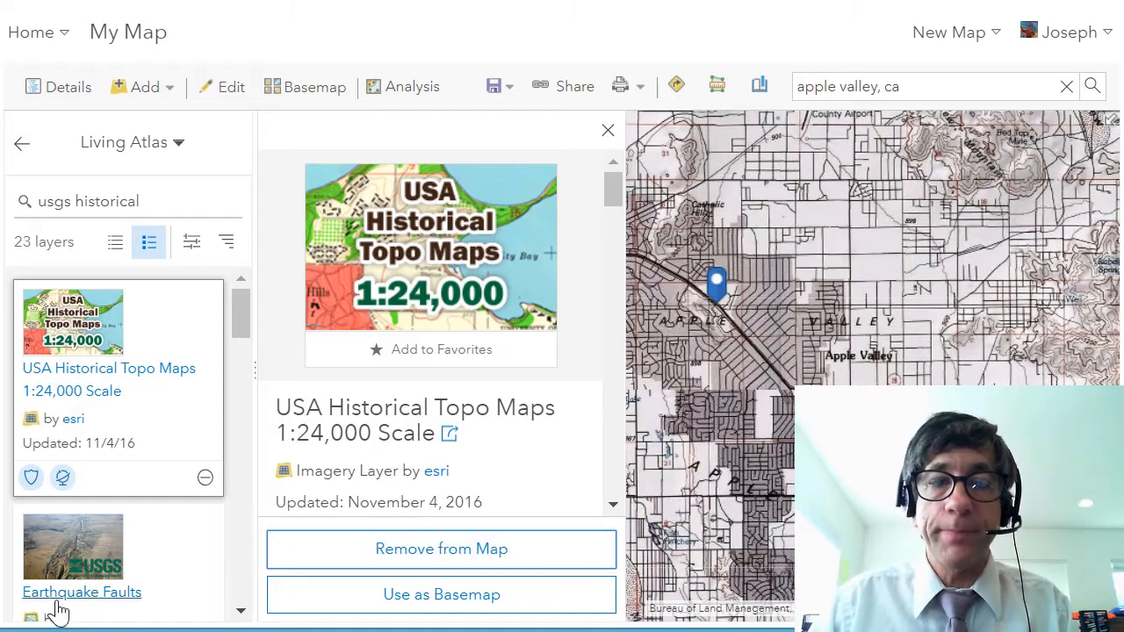
click(607, 131)
scroll(479, 319, up, 1)
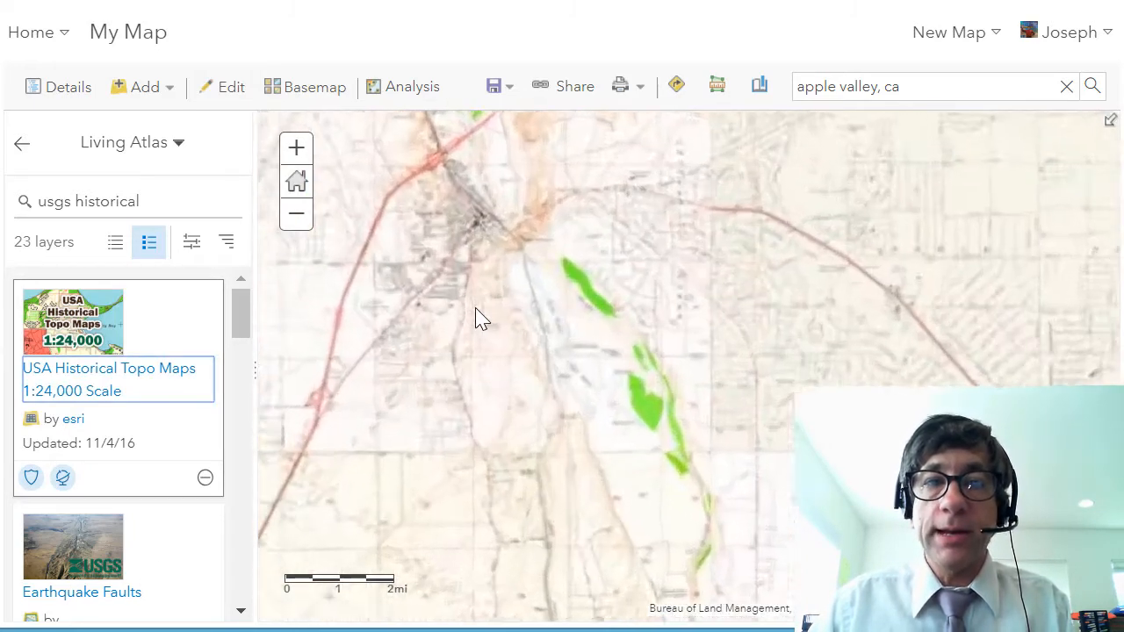
drag(477, 319, 566, 415)
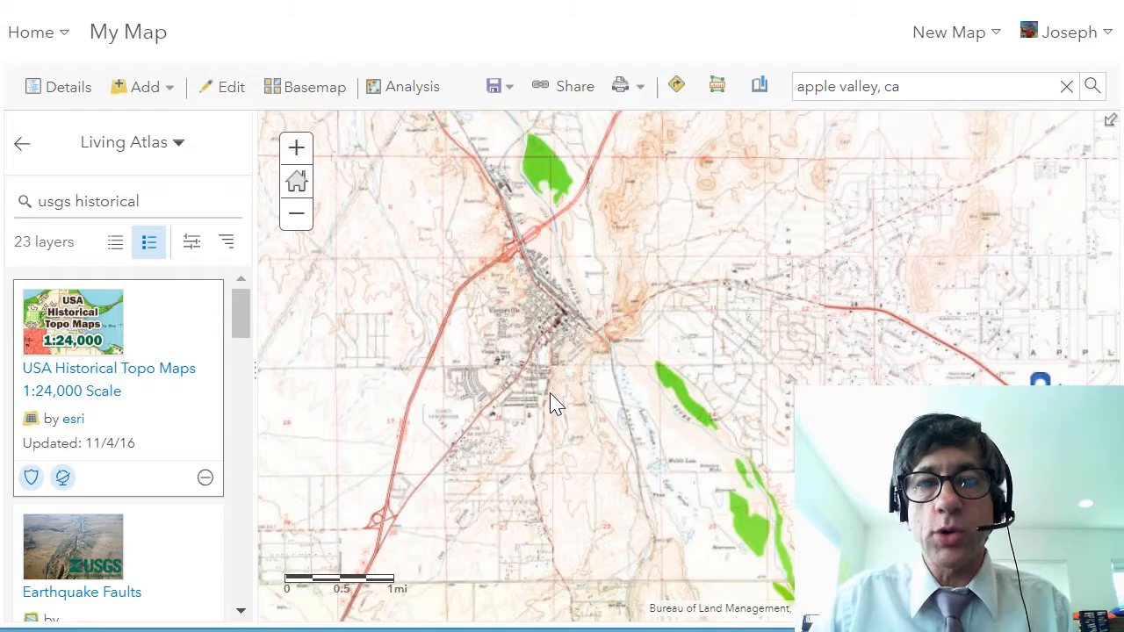
click(19, 147)
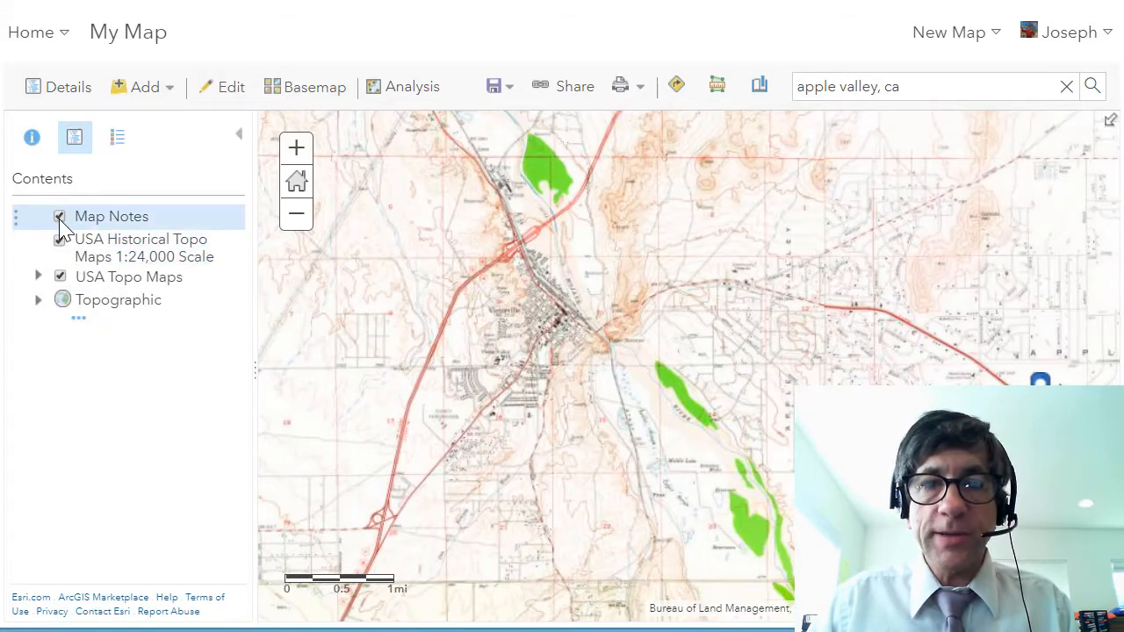
Step: Adjust the transparency of the USA Historical Topo Maps layer
drag(687, 359, 672, 355)
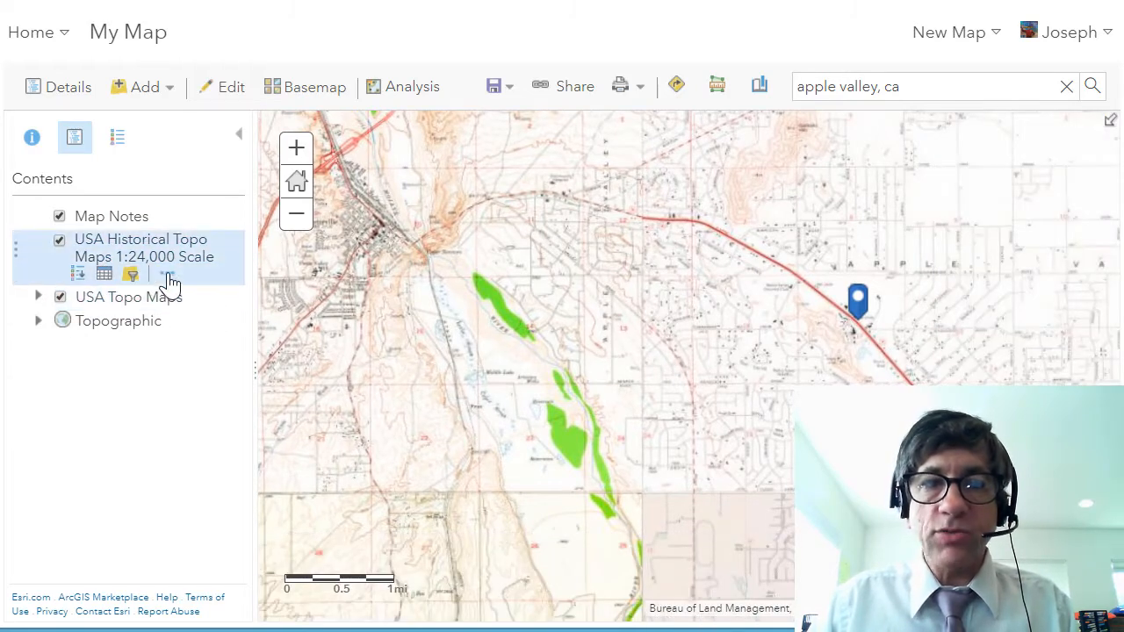
click(167, 274)
mouse_move(220, 316)
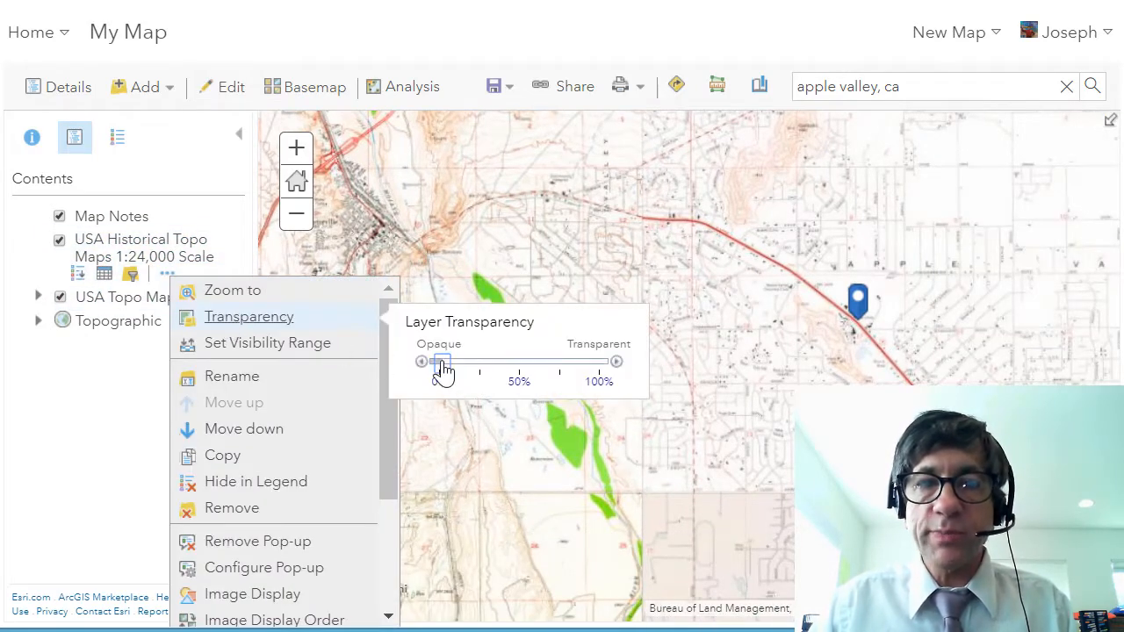
mouse_move(442, 369)
mouse_down()
mouse_move(555, 372)
mouse_move(426, 372)
mouse_up()
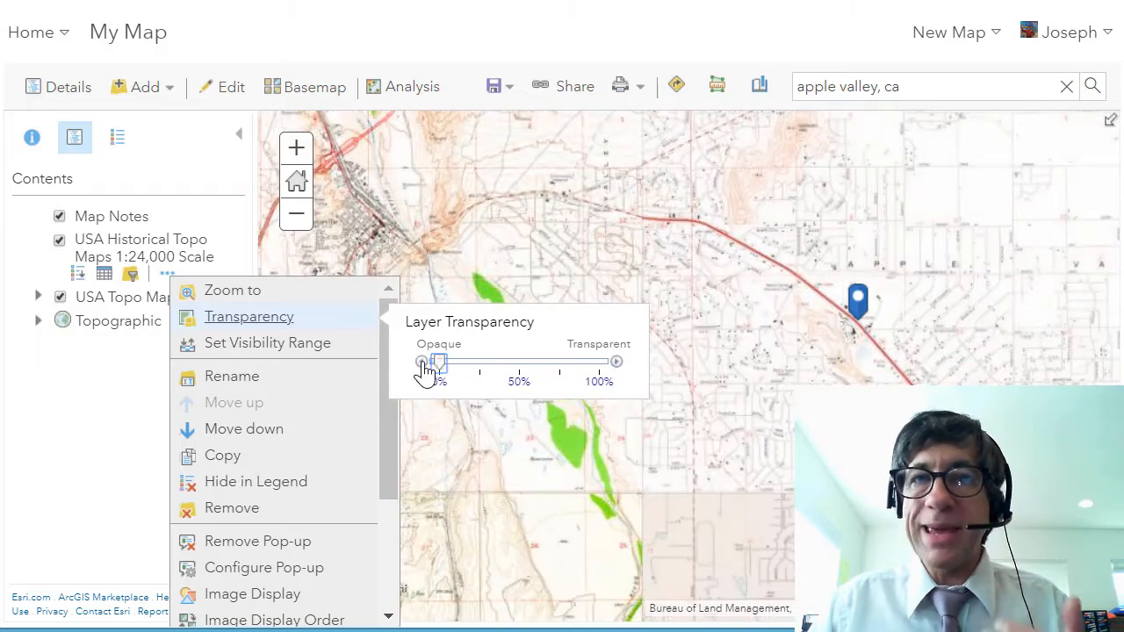
click(53, 252)
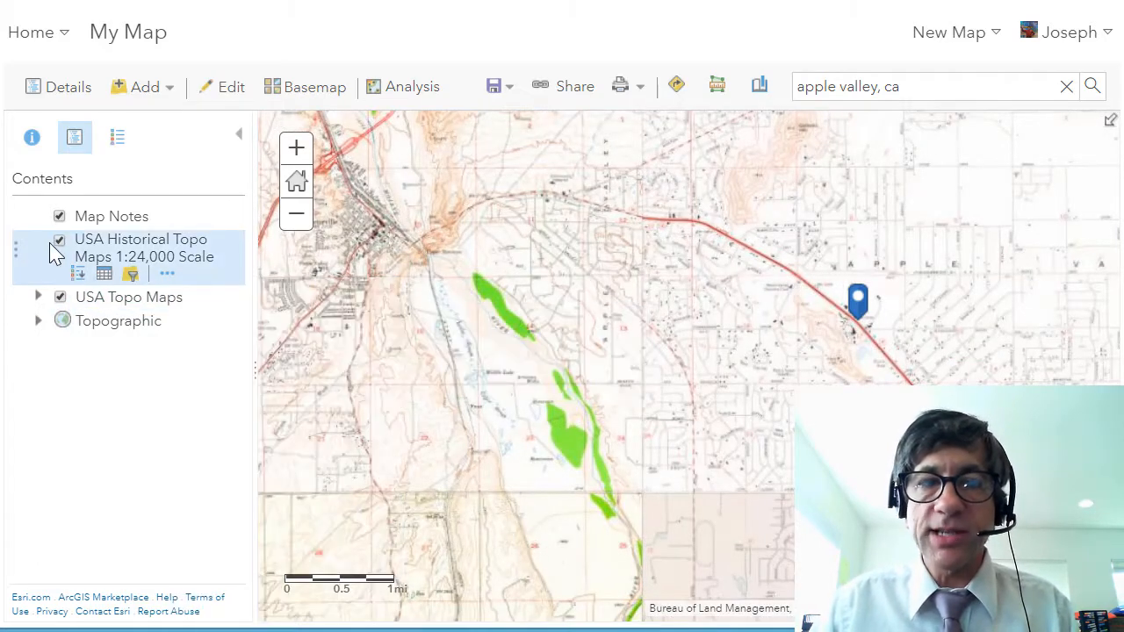
Step: Hide the historical topo layer and show USA Topo Maps with its legend expanded
click(60, 240)
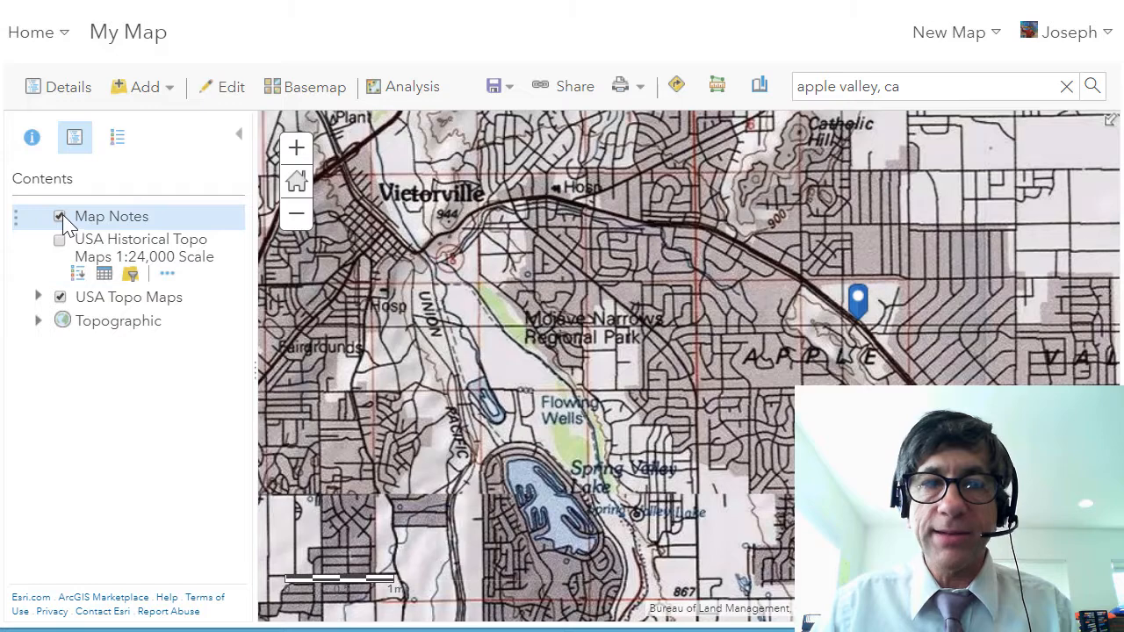
click(61, 298)
click(123, 299)
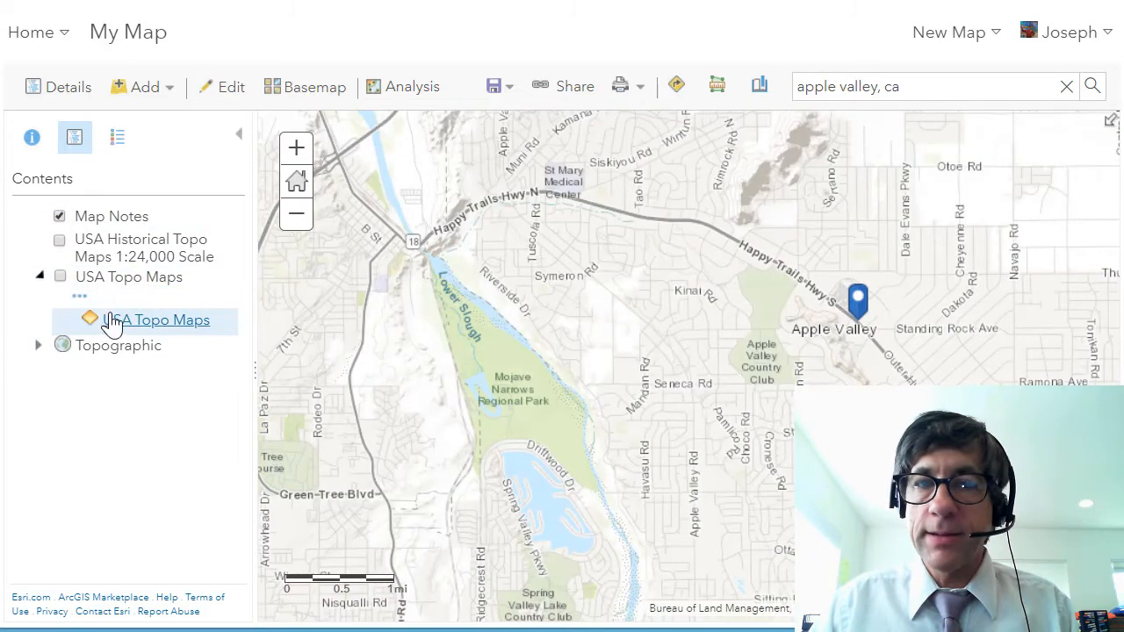
click(60, 277)
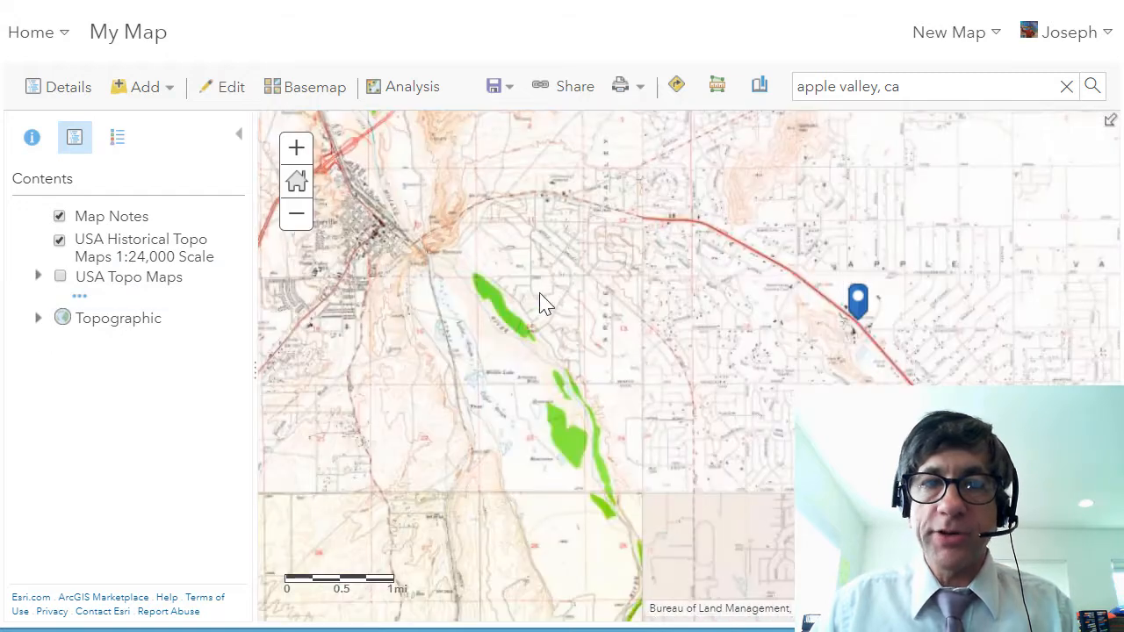
drag(464, 312, 567, 376)
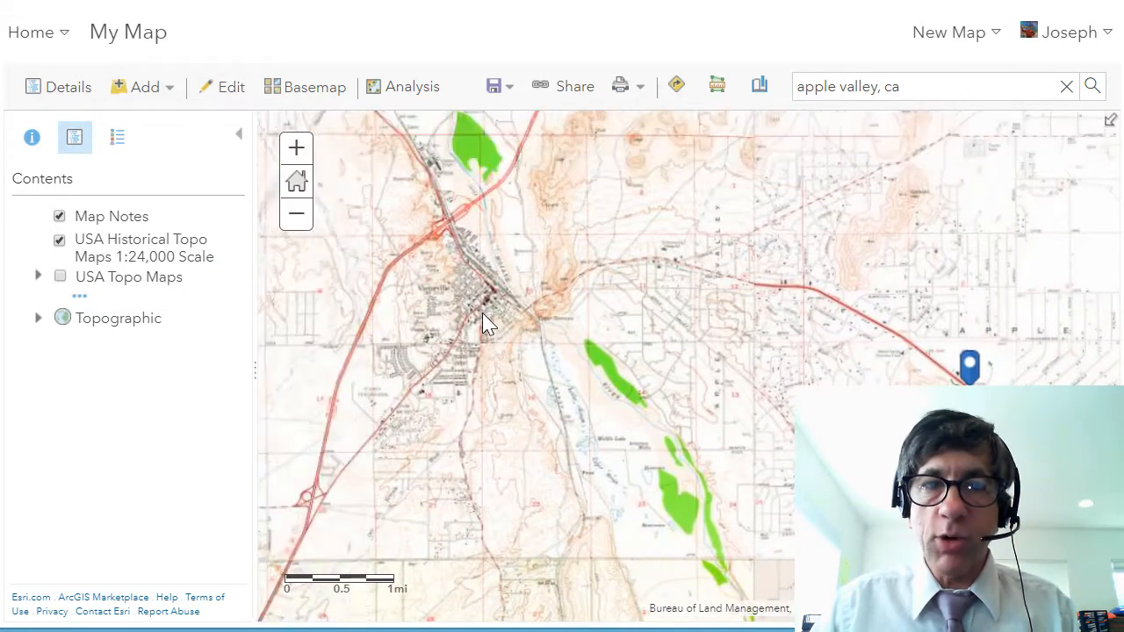
Step: Zoom to Apple Valley and page through the 1970 and 1978 historical map editions in the popup
drag(791, 371, 691, 325)
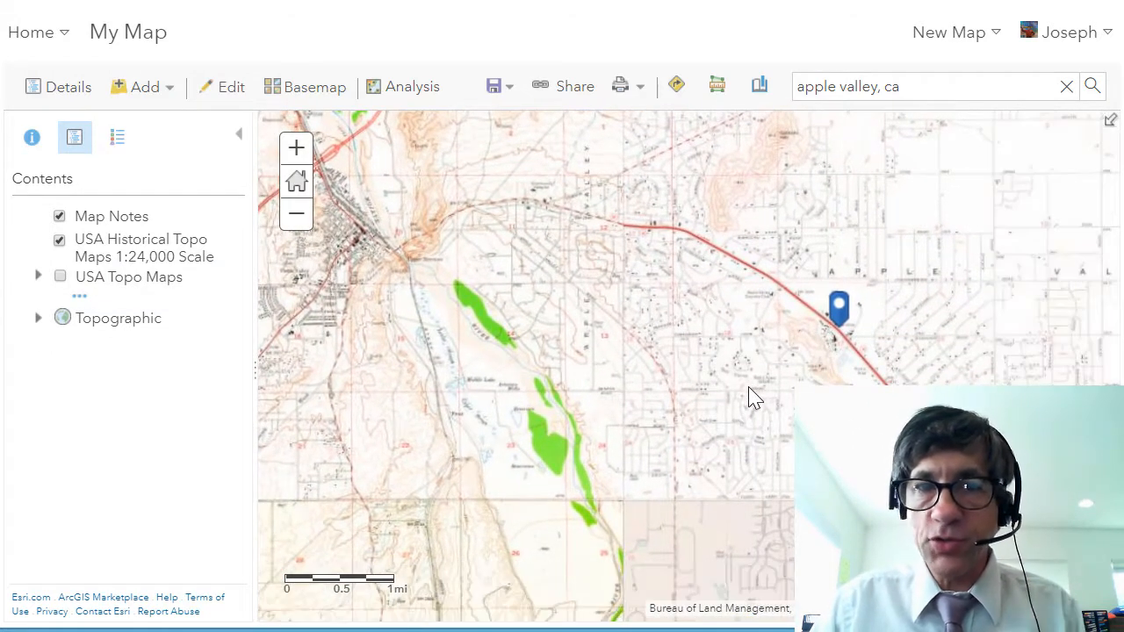
scroll(747, 394, up, 1)
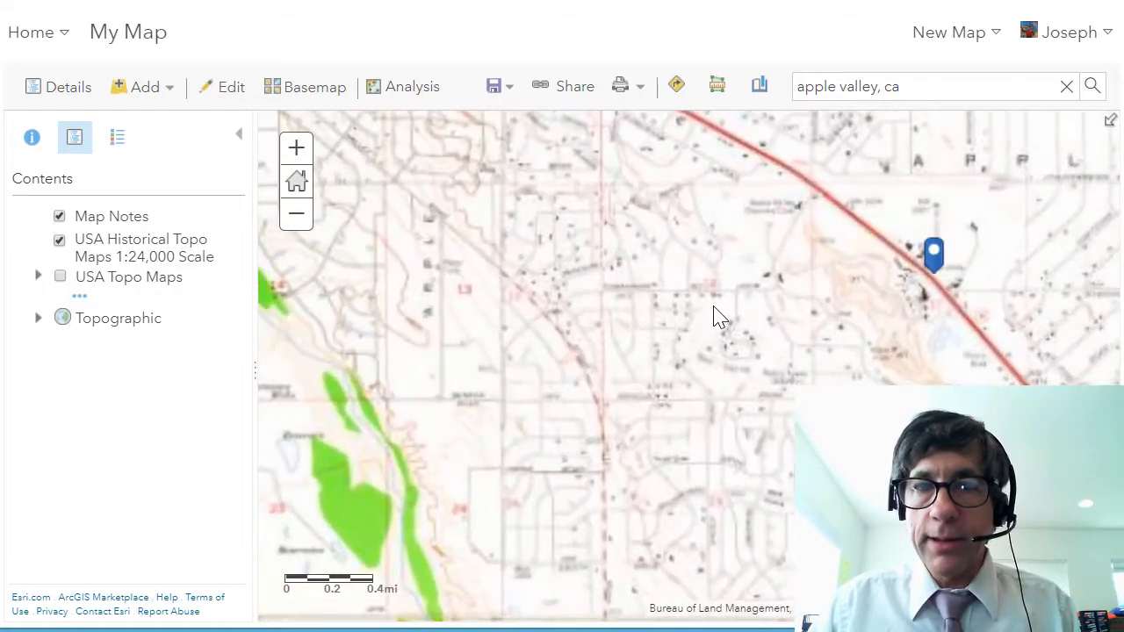
click(716, 316)
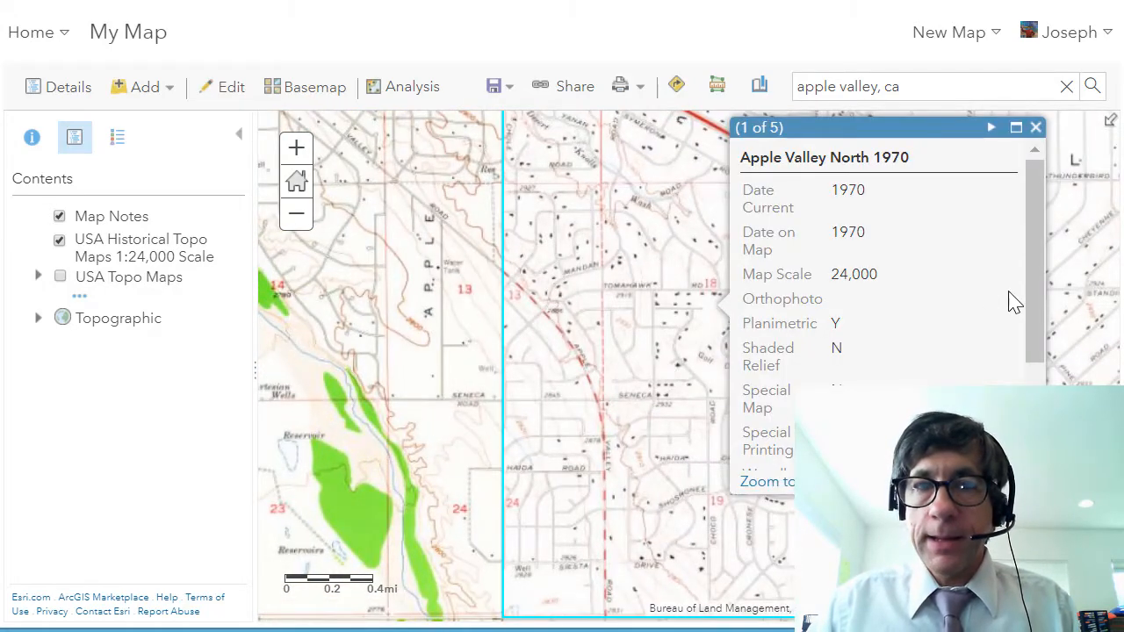
drag(1034, 265, 1045, 208)
click(992, 129)
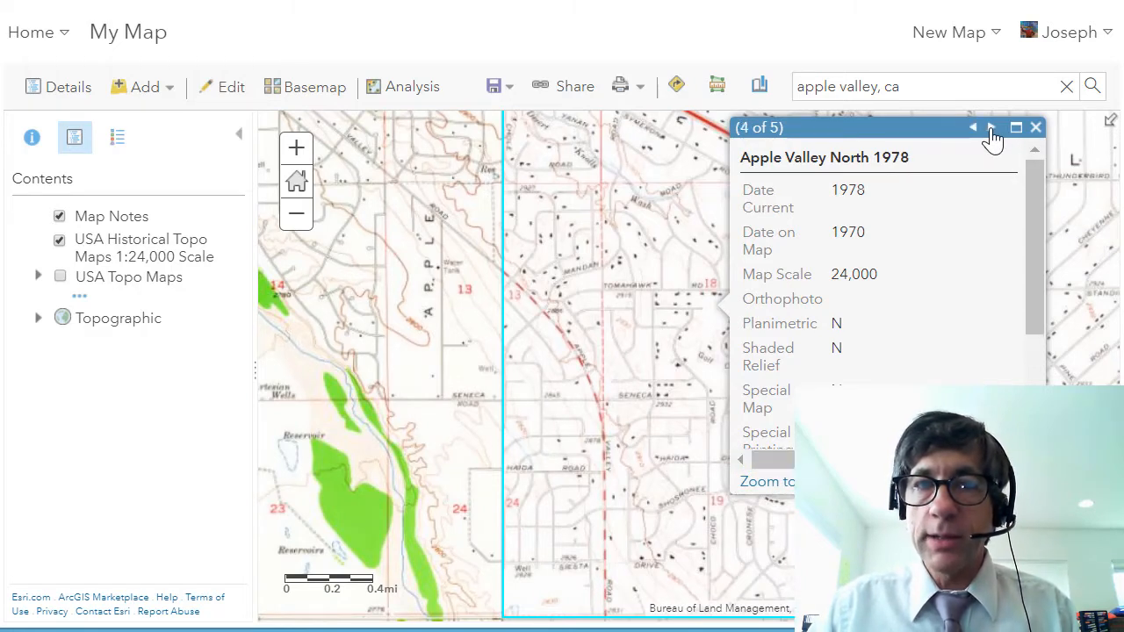
click(1037, 128)
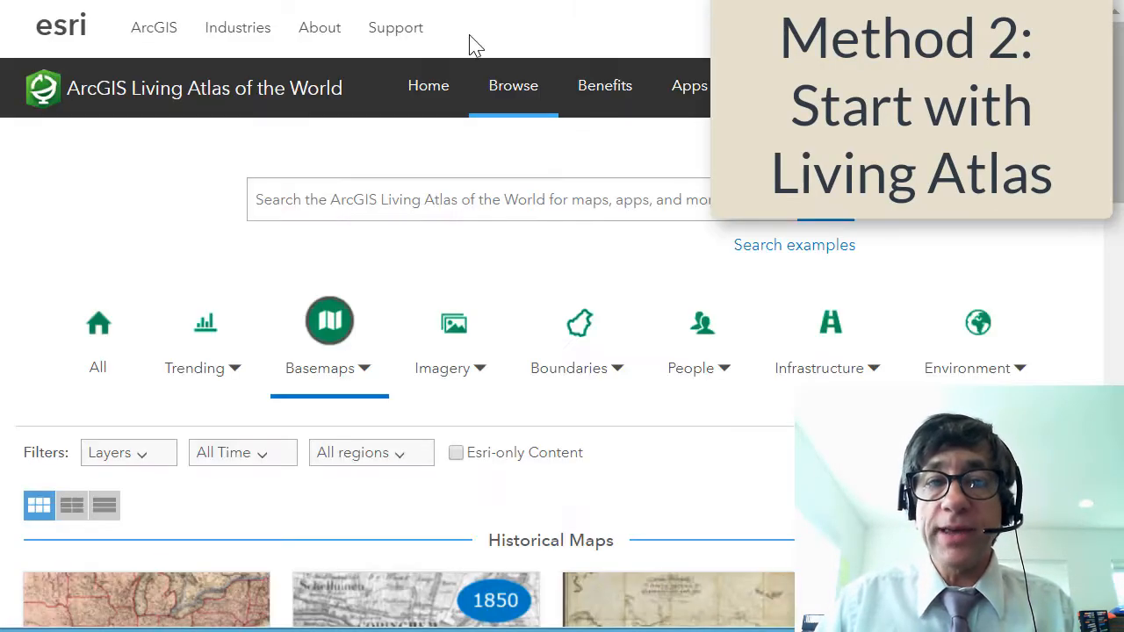
Step: Find USA Historical Topo Maps 1:24,000 Scale among 'historical' basemaps and open it in Map Viewer
click(331, 338)
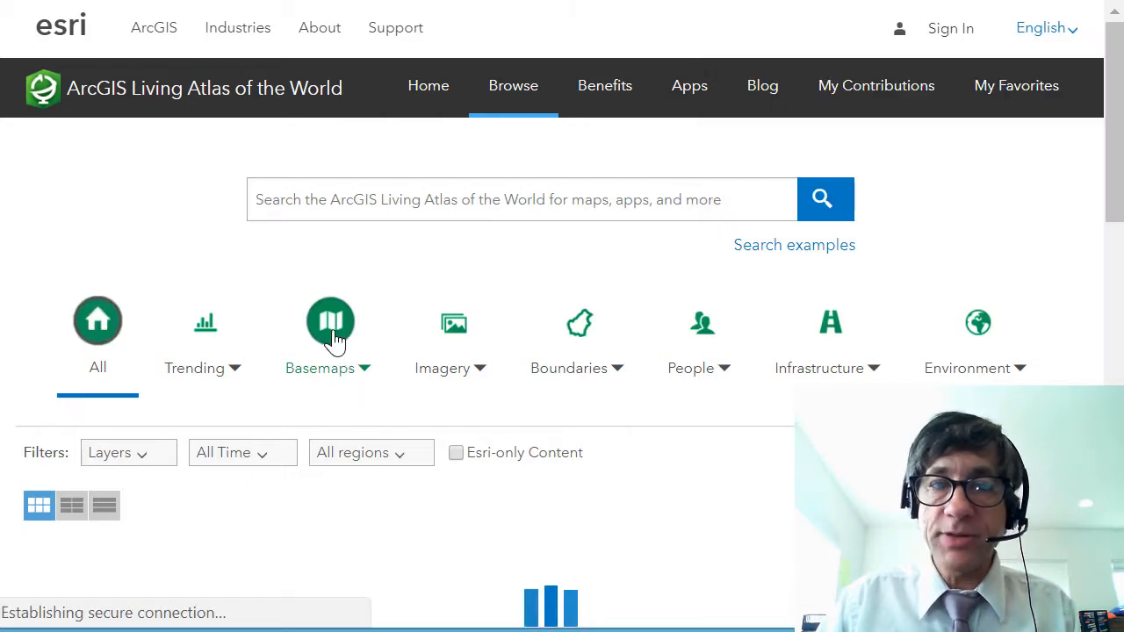
click(381, 201)
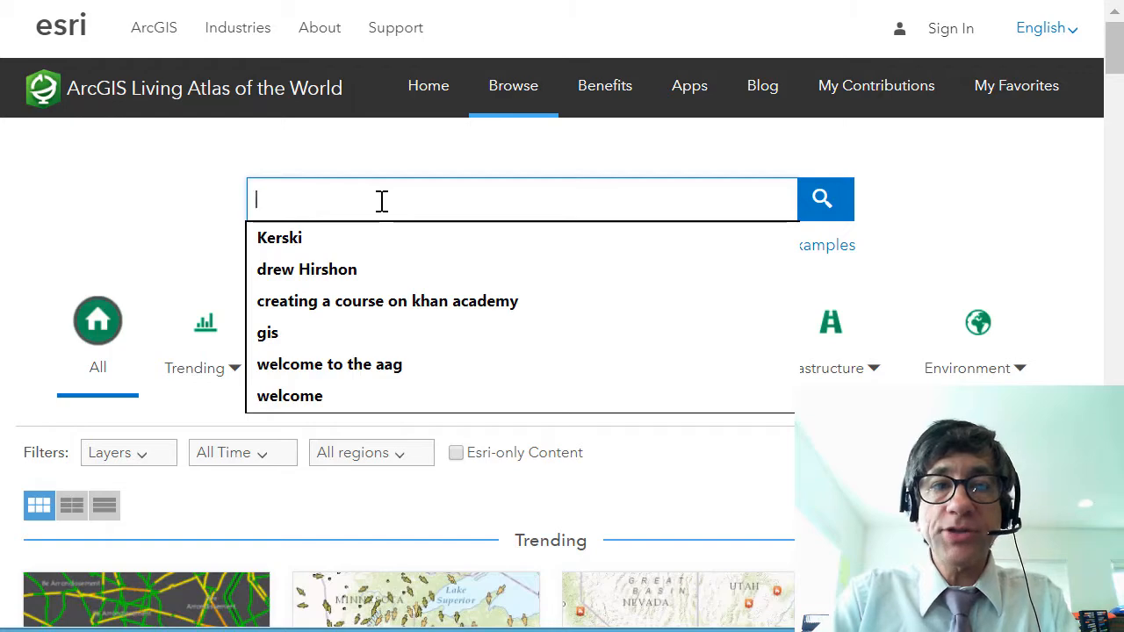
text(hisot)
key(BackSpace)
key(BackSpace)
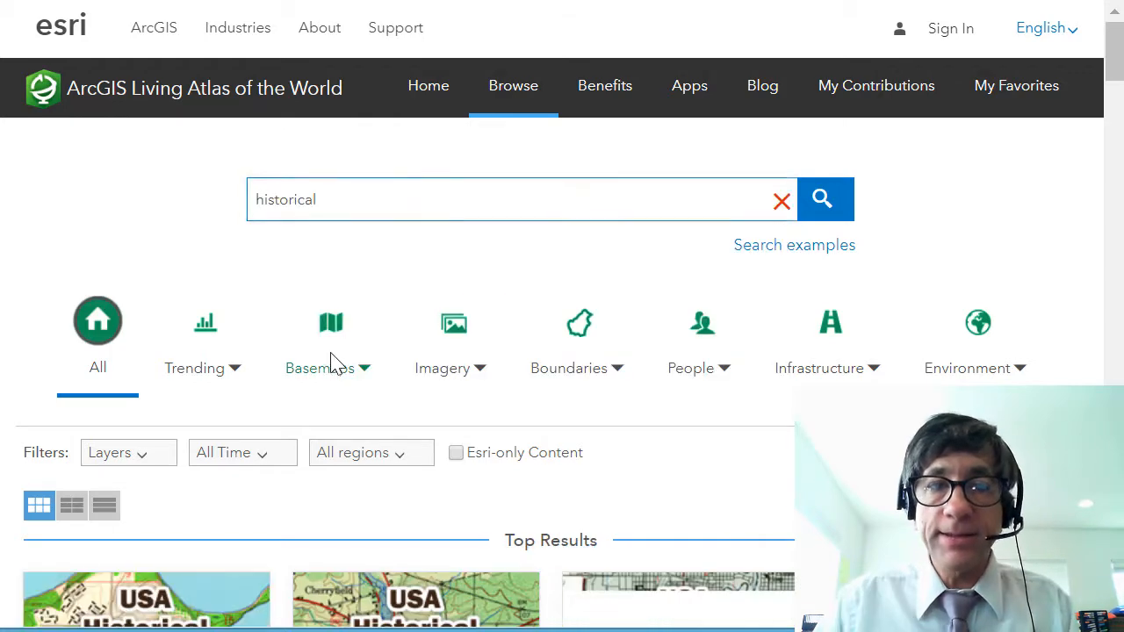
click(336, 344)
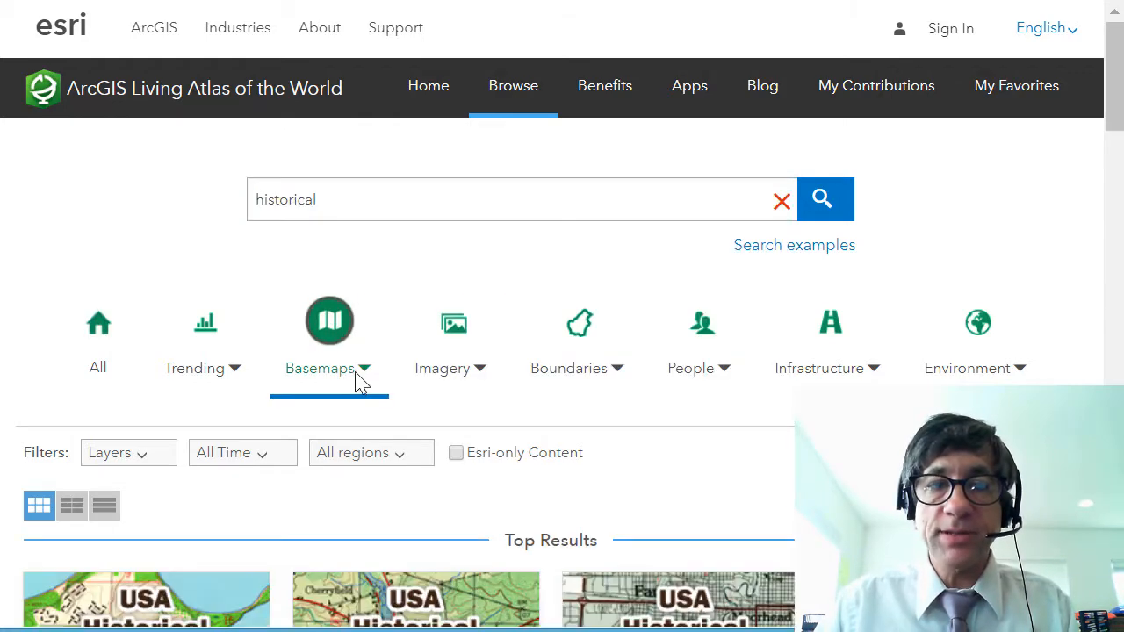
scroll(358, 379, down, 3)
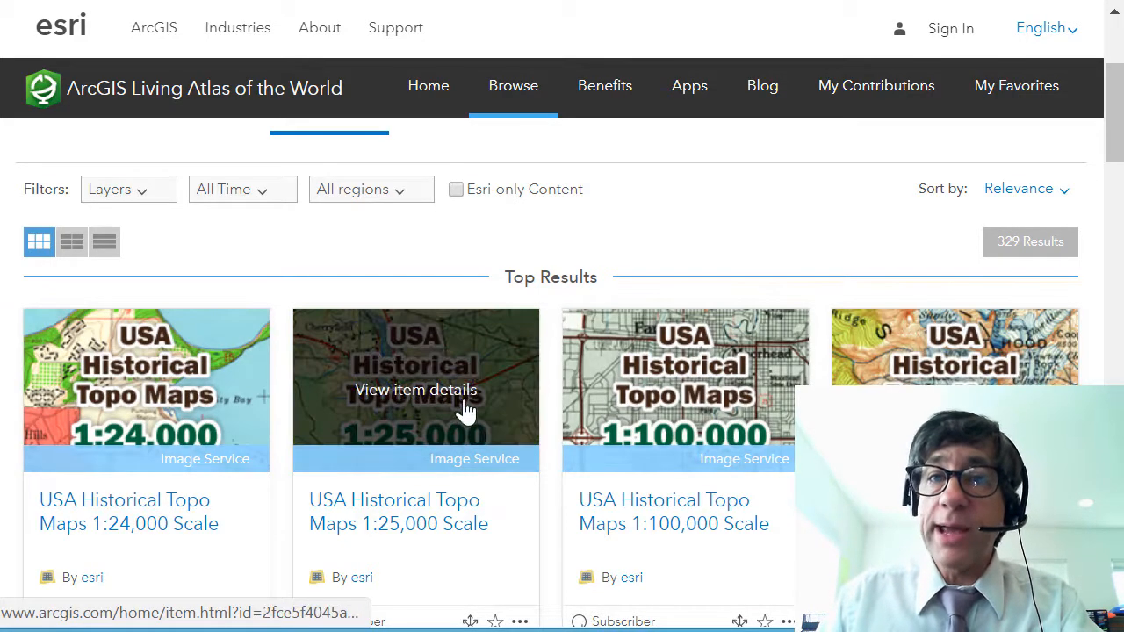
click(256, 405)
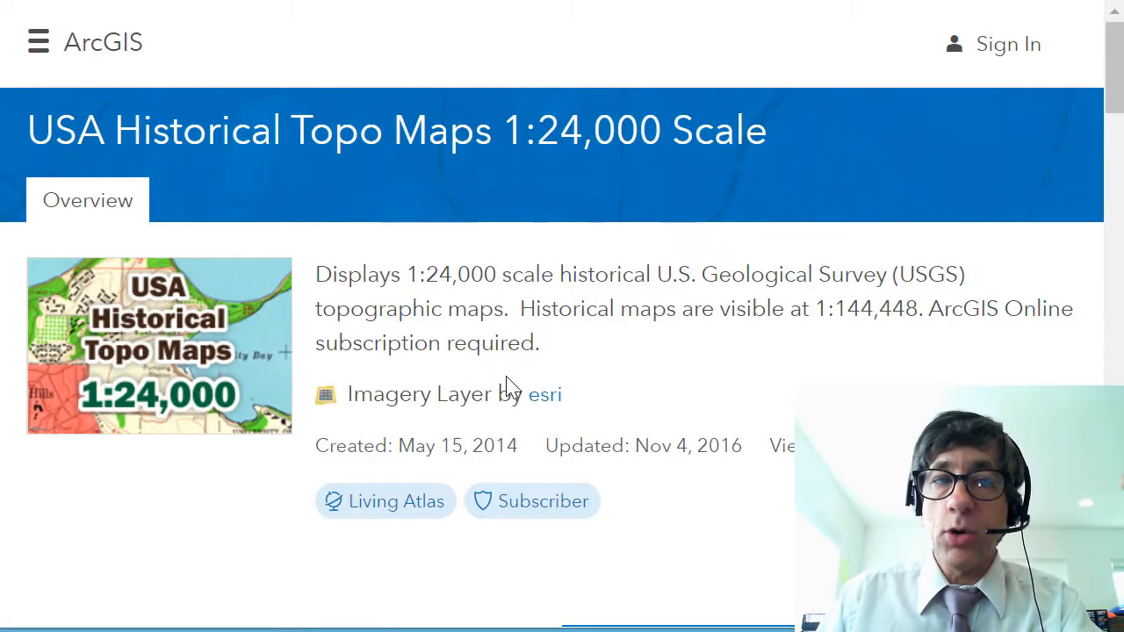
scroll(509, 387, down, 3)
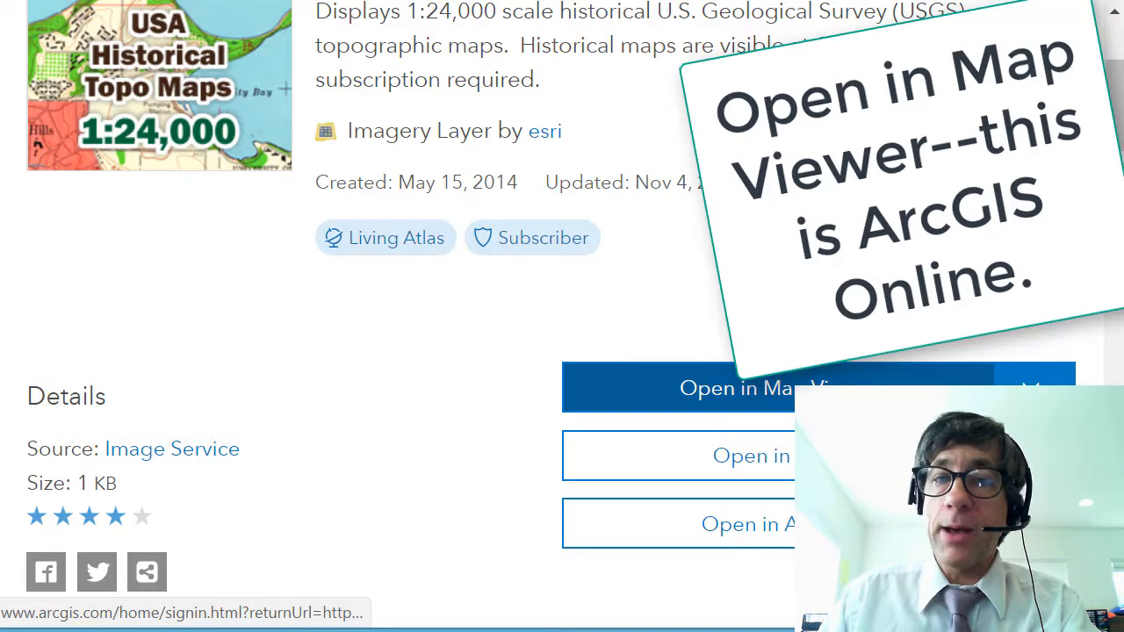
click(790, 387)
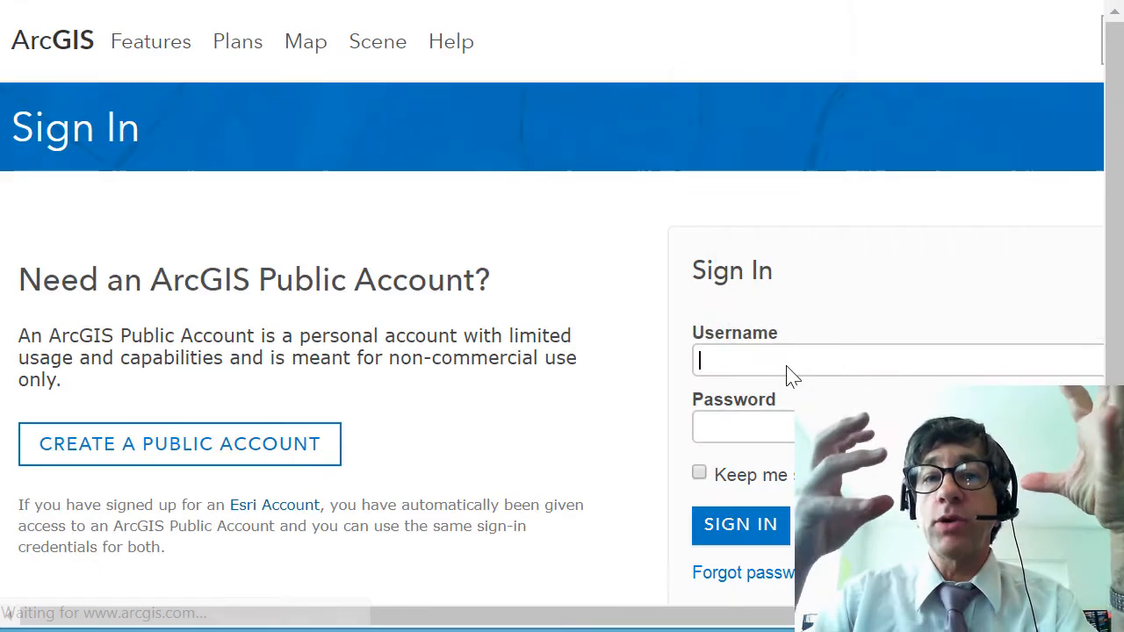
Step: Sign in with the account username and password
text(jjker)
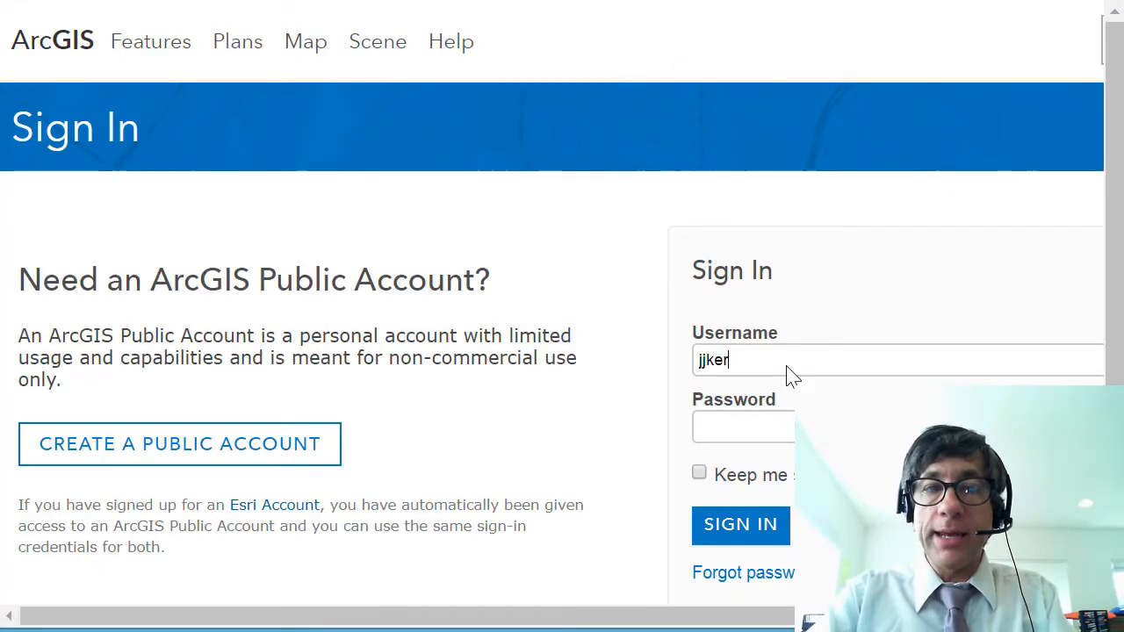
text(ski)
key(Tab)
text(•••••••)
key(Return)
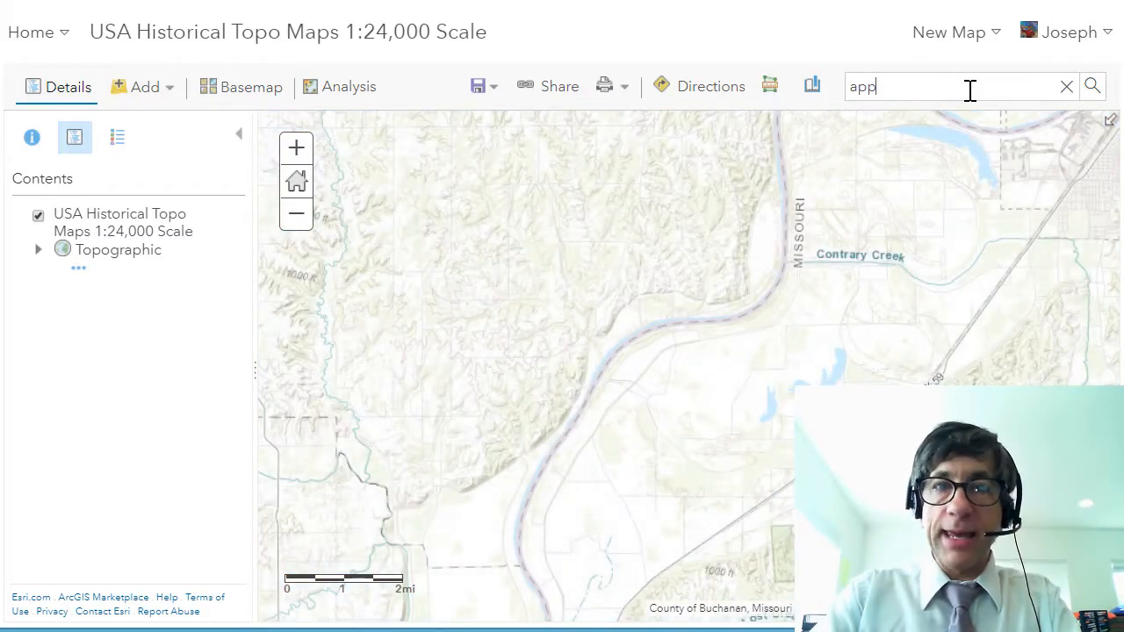
Step: Centre the new map on Apple Valley, CA, then return to the Living Atlas tab
text(le valley, ca)
key(Return)
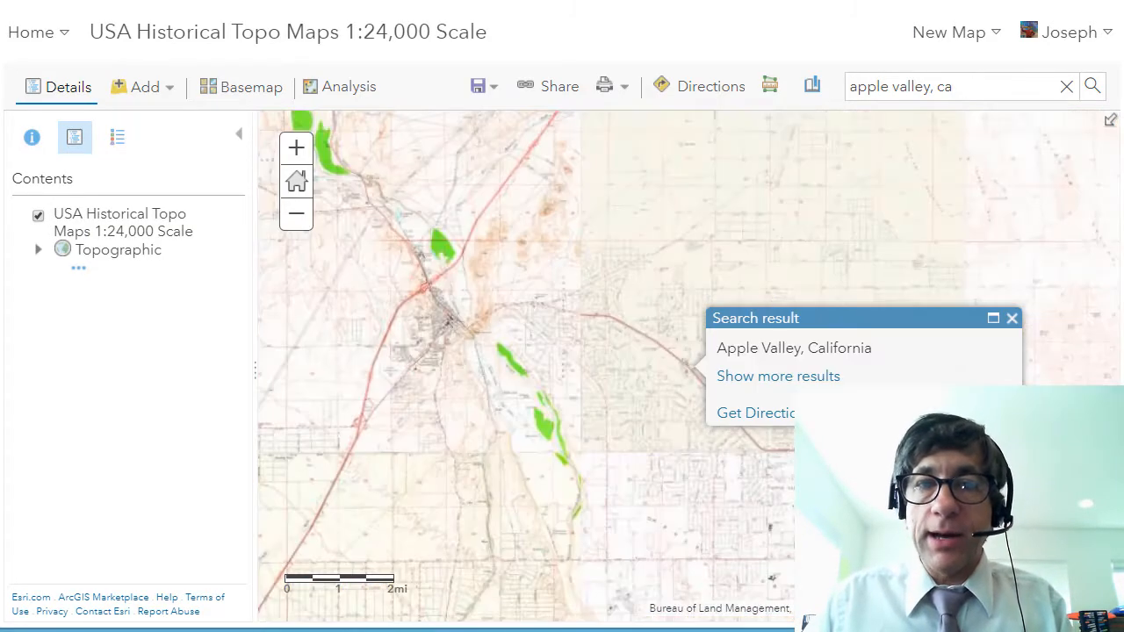
click(856, 413)
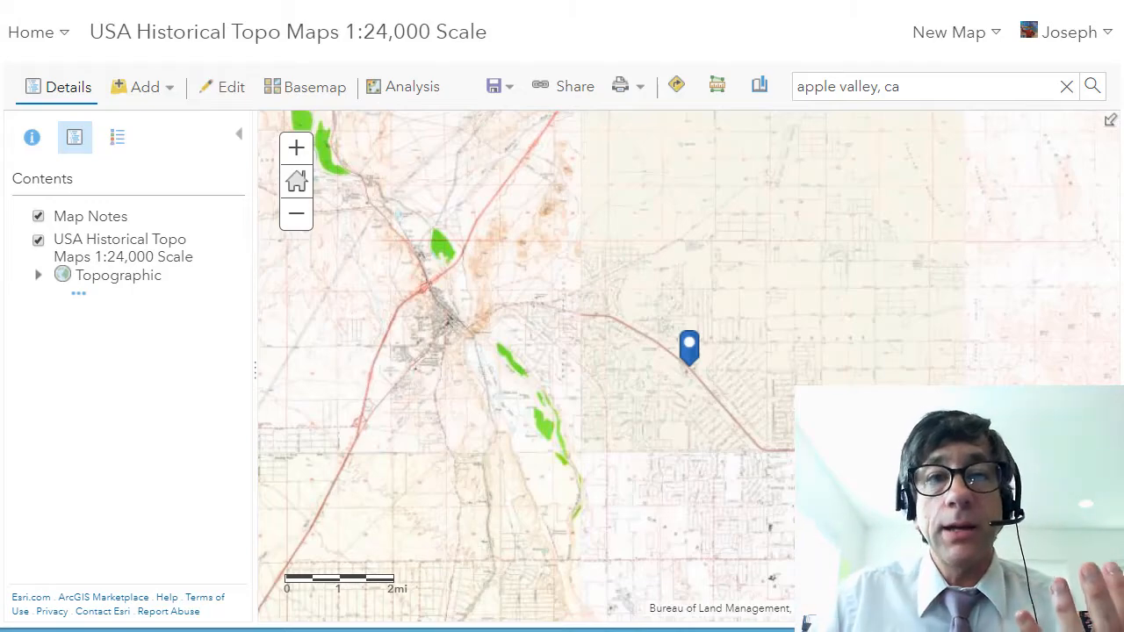
key(ctrl+Tab)
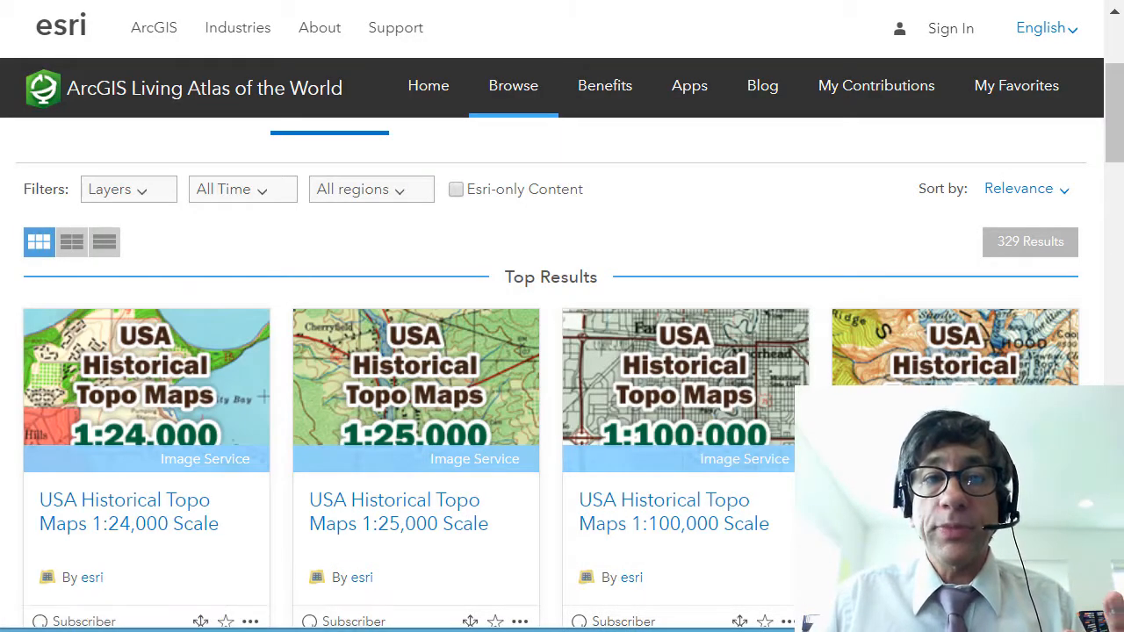
Step: Browse all 6080 Living Atlas items through the Trending, Basemaps, Imagery, Boundaries and People sections
click(429, 85)
scroll(552, 233, down, 5)
scroll(552, 233, up, 5)
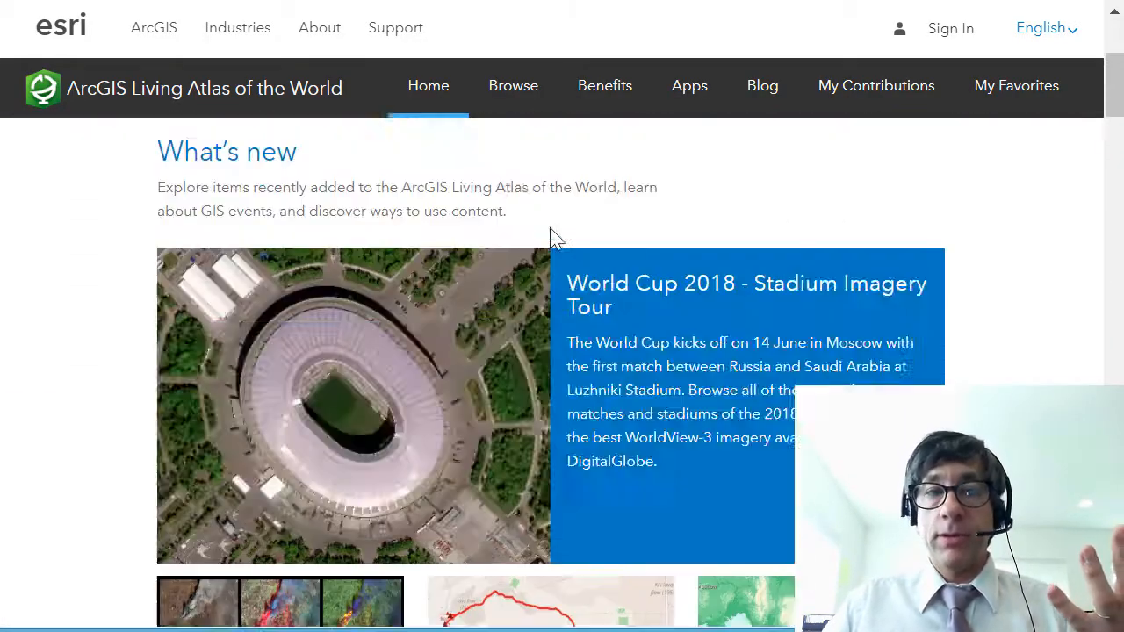
click(518, 85)
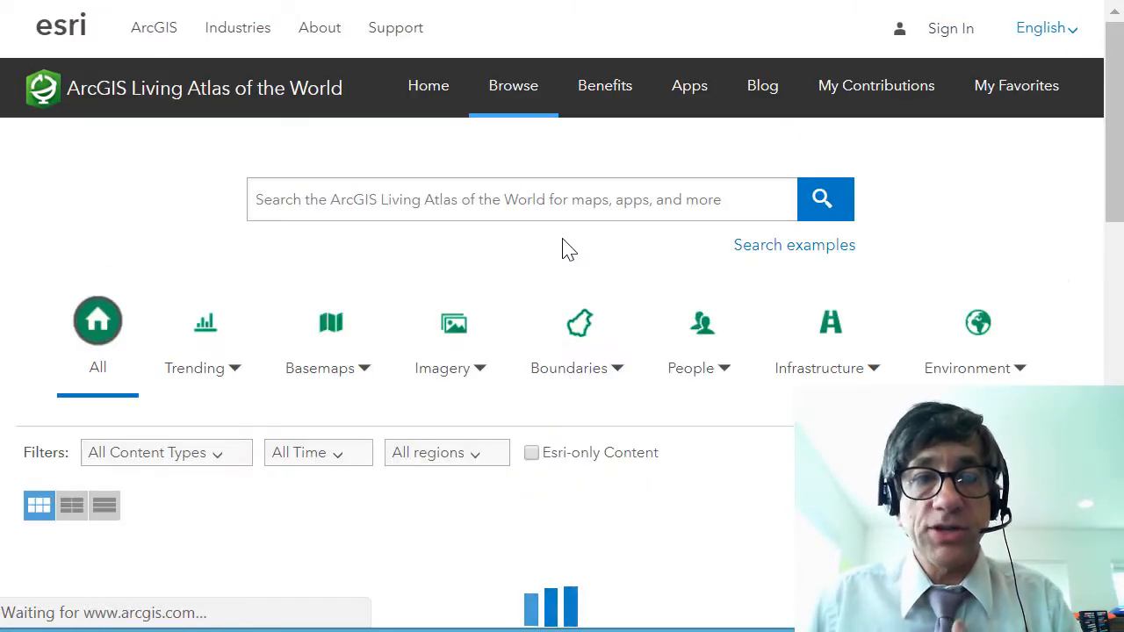
scroll(470, 359, down, 2)
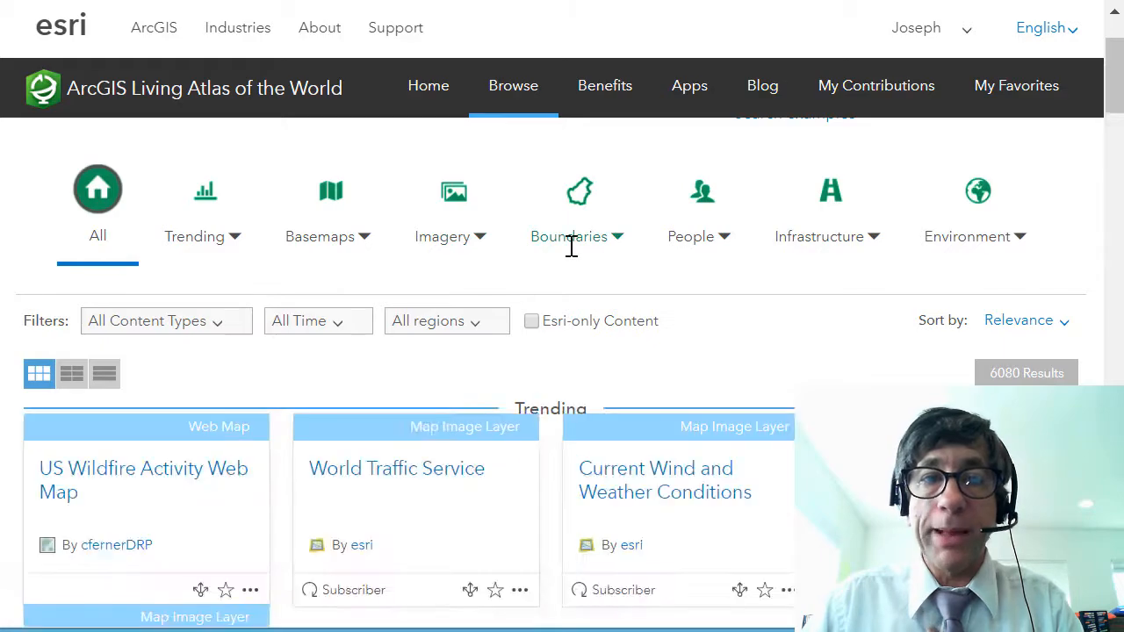
scroll(885, 287, down, 15)
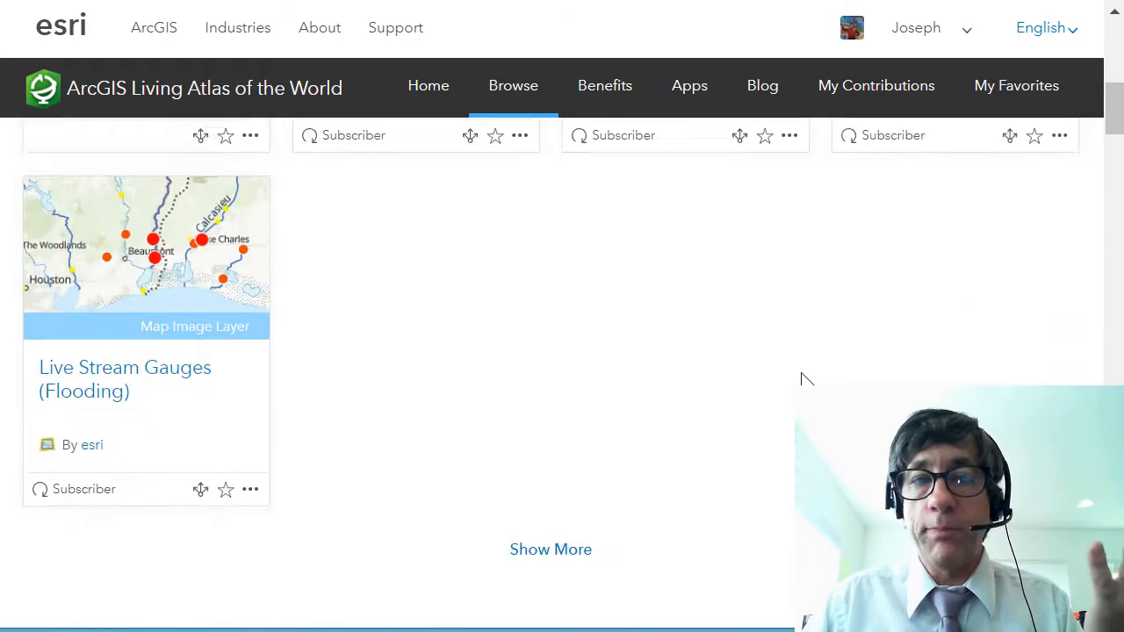
scroll(802, 380, down, 14)
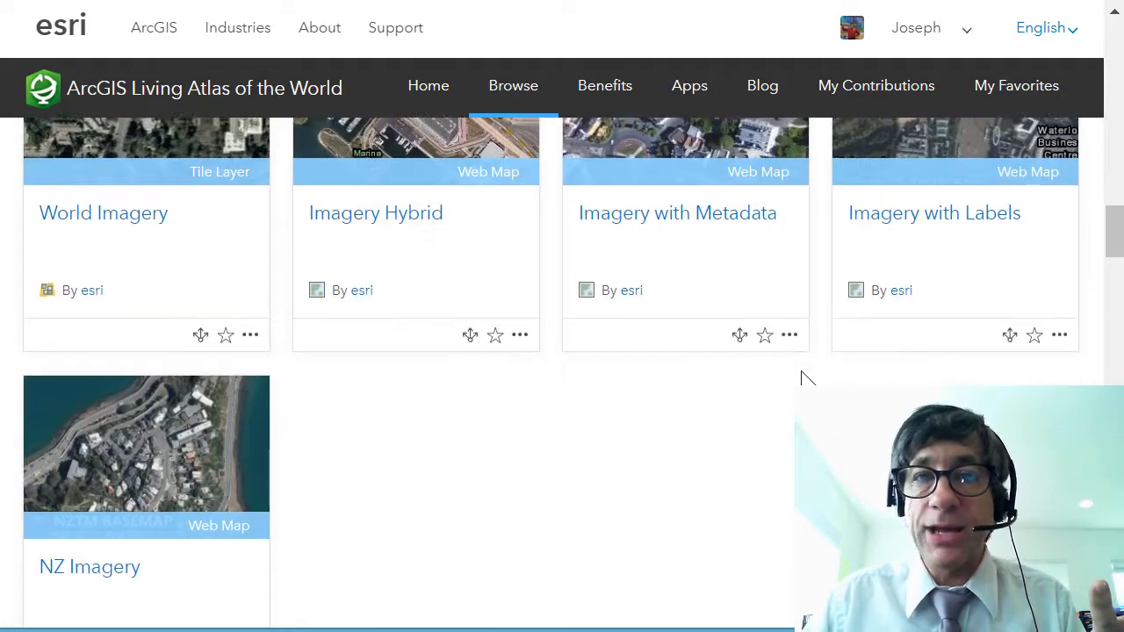
scroll(726, 413, down, 10)
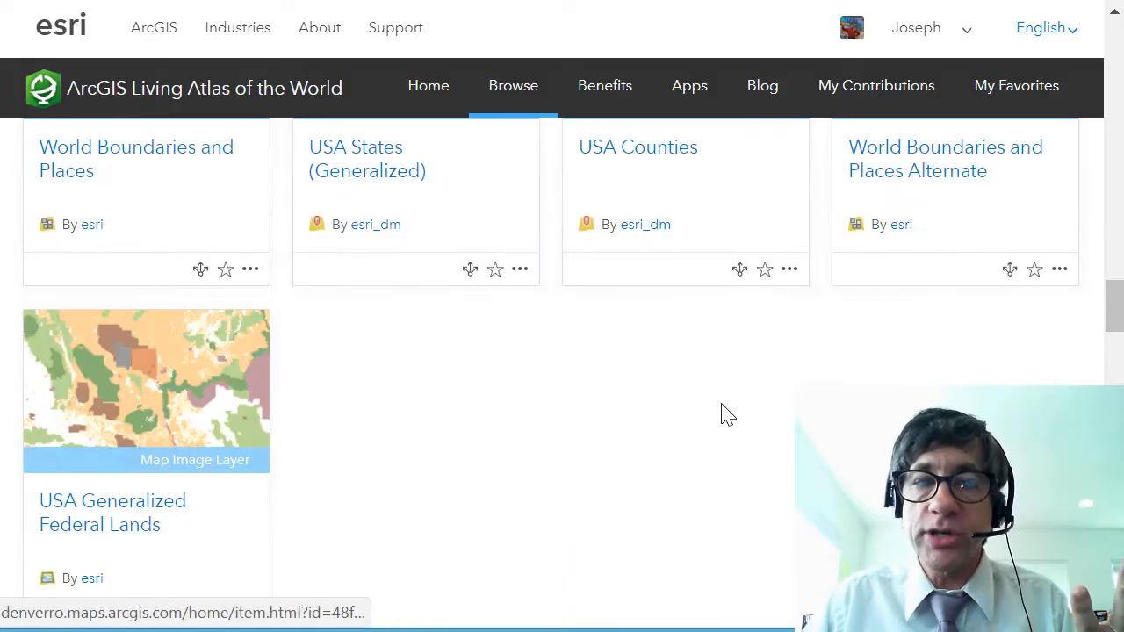
scroll(723, 414, up, 20)
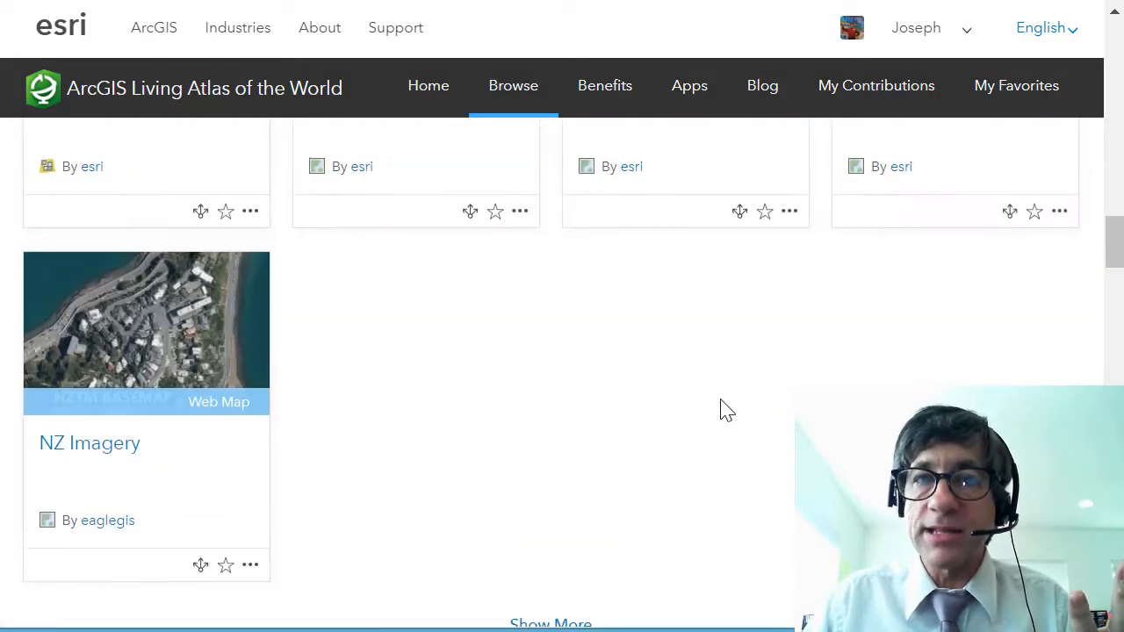
scroll(725, 386, up, 4)
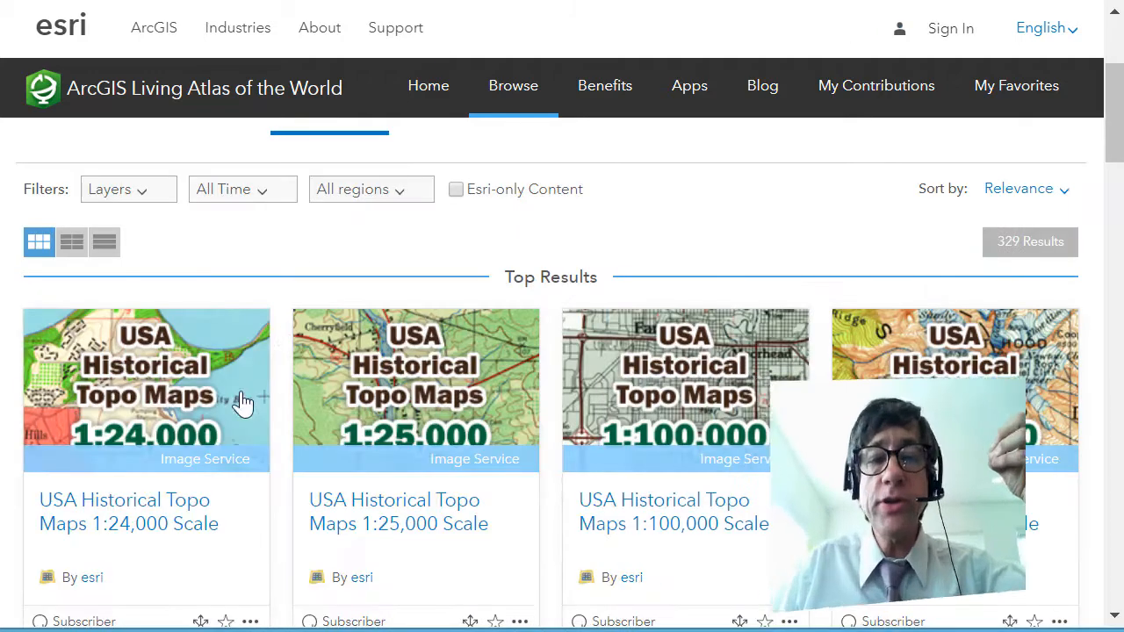
Step: Open the USA Historical Topo Maps 1:24,000 Scale item page and scroll to its URL
click(170, 522)
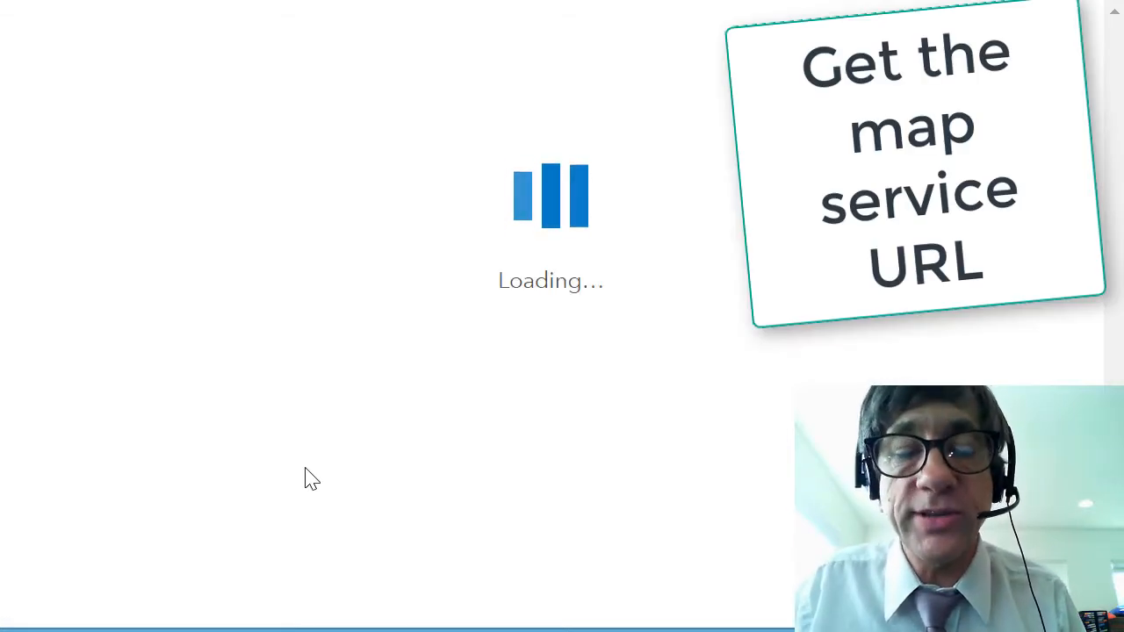
scroll(459, 442, down, 9)
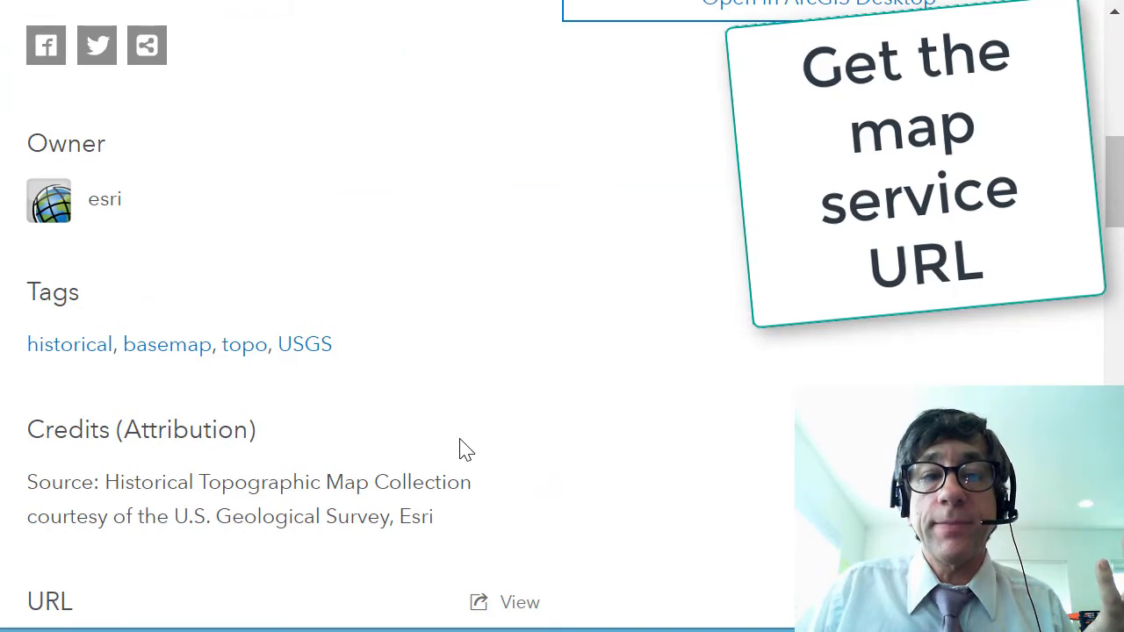
scroll(458, 450, down, 20)
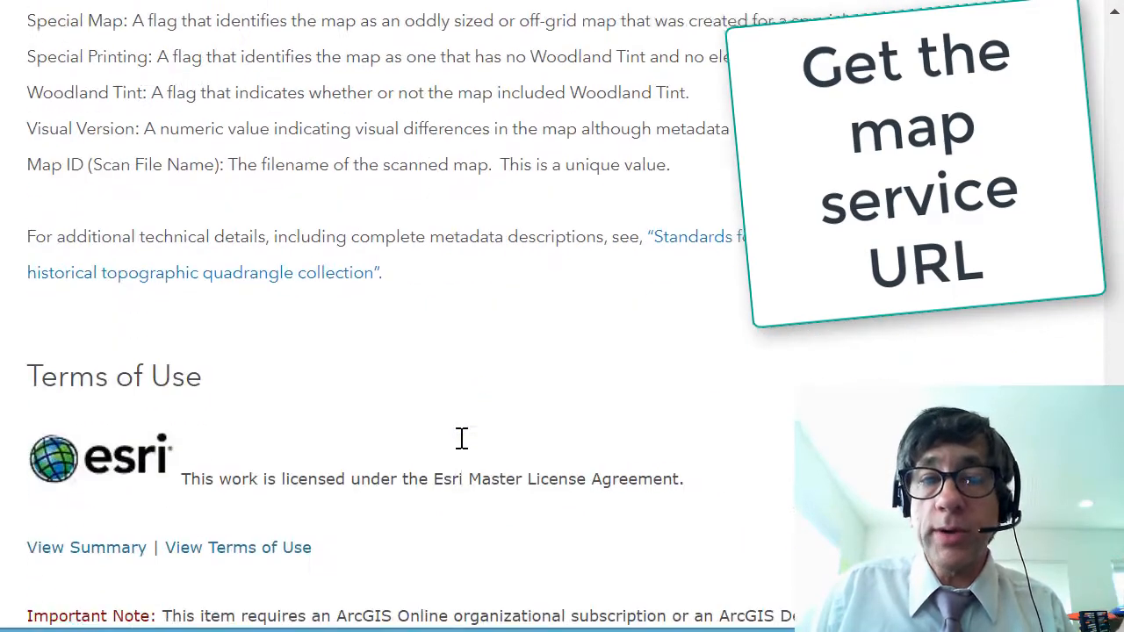
scroll(462, 439, down, 8)
scroll(462, 438, up, 20)
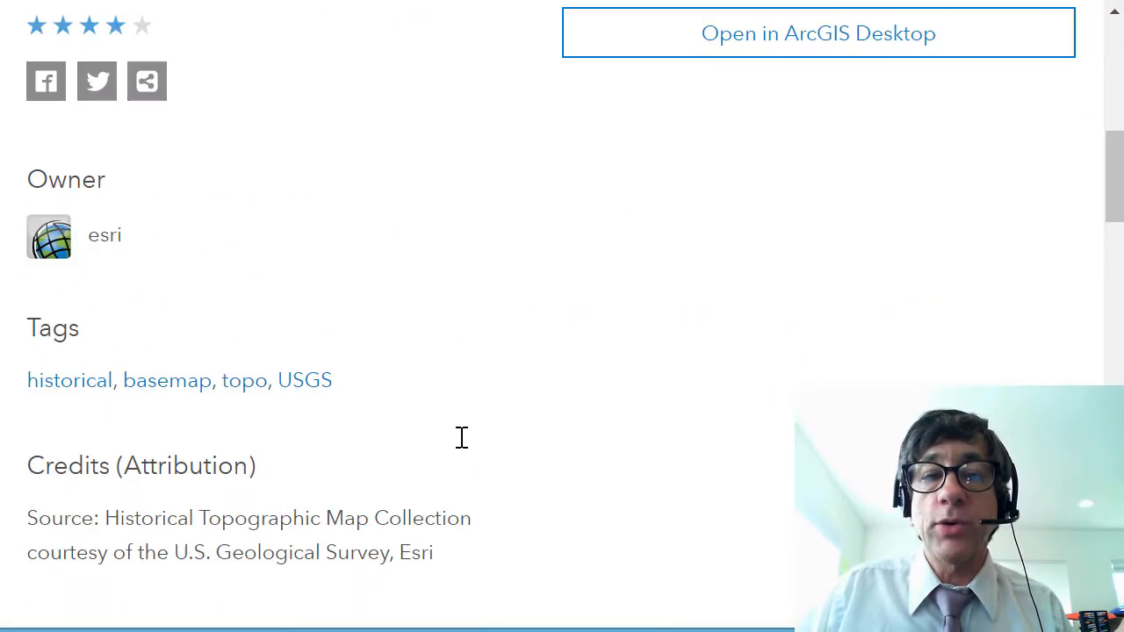
scroll(462, 439, down, 5)
Step: Copy the layer's service URL and return to the My Map viewer
click(307, 315)
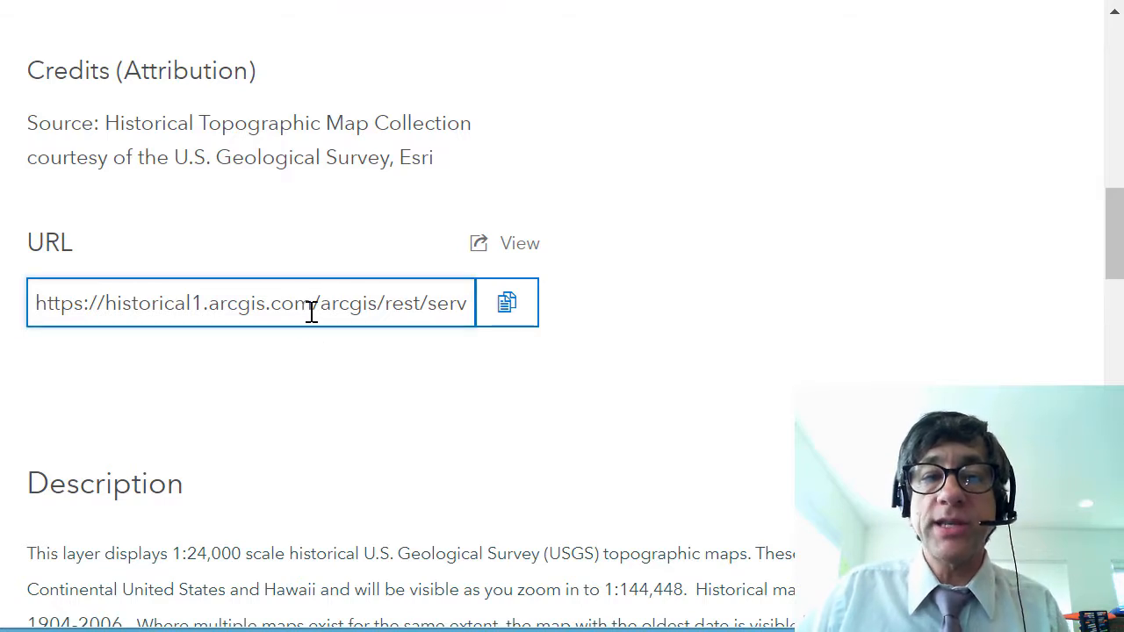
triple_click(334, 303)
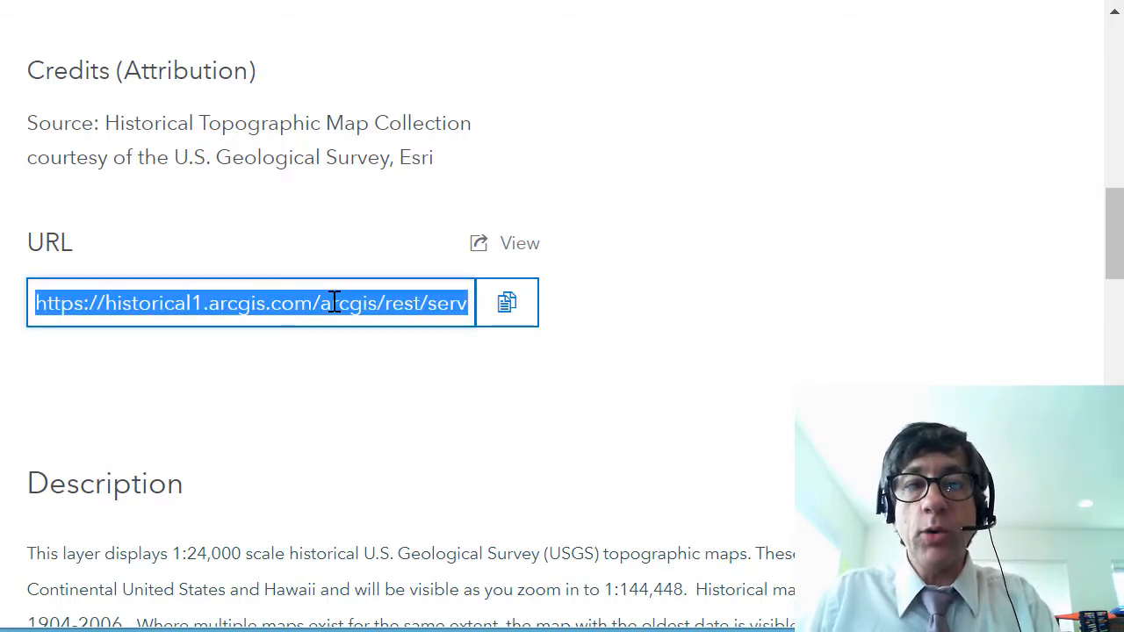
click(513, 316)
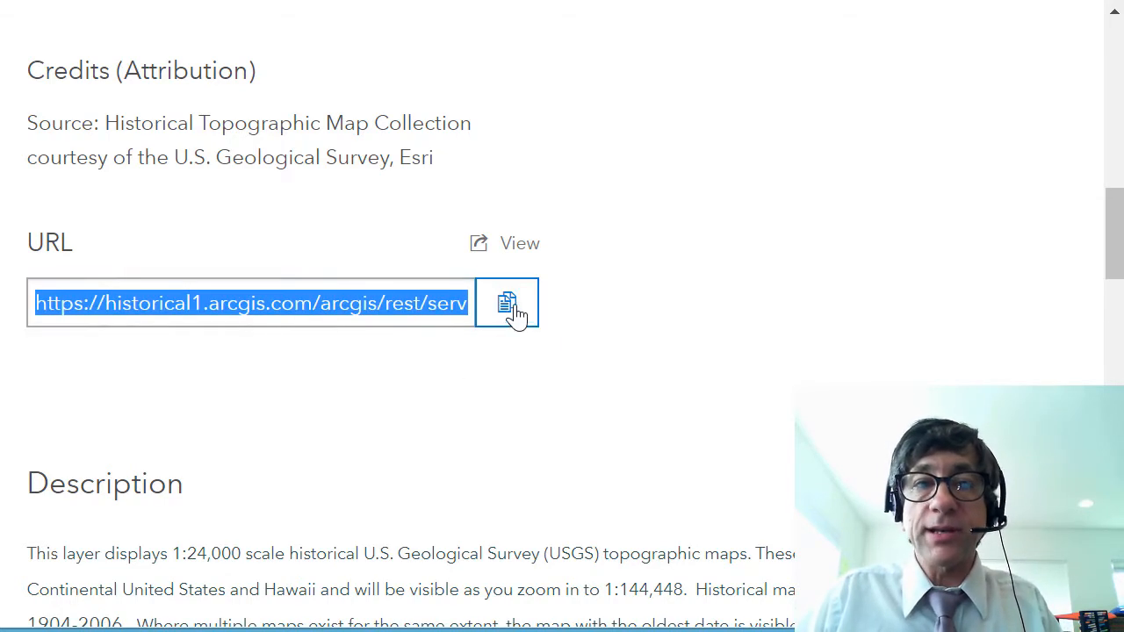
click(409, 2)
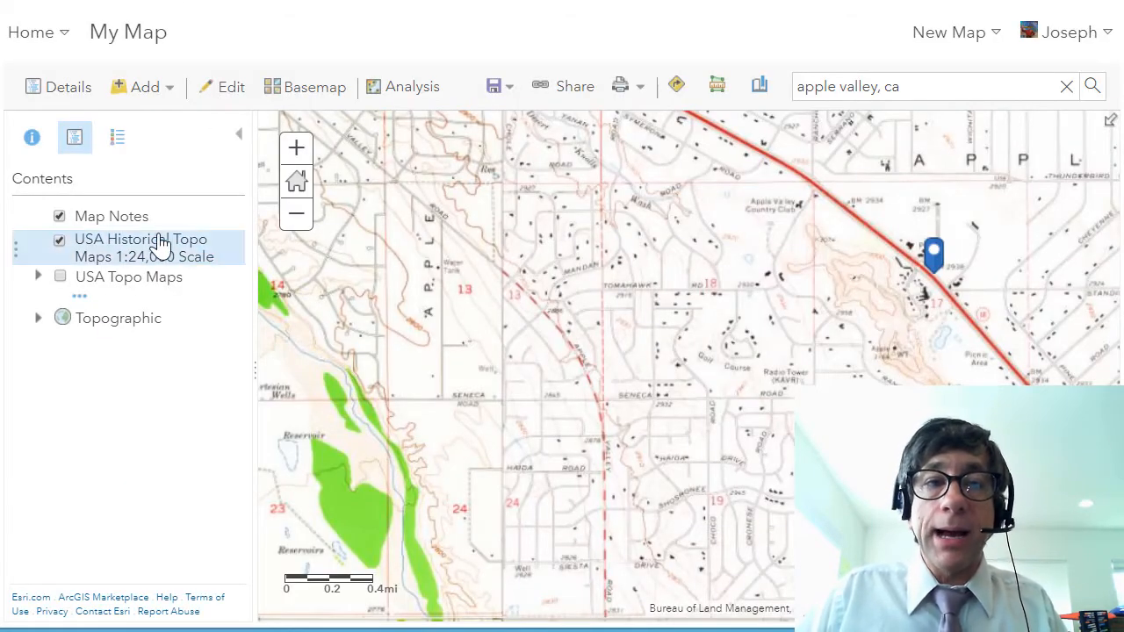
Step: Remove the USA Topo Maps and 1:24,000 historical topo layers from My Map
click(80, 297)
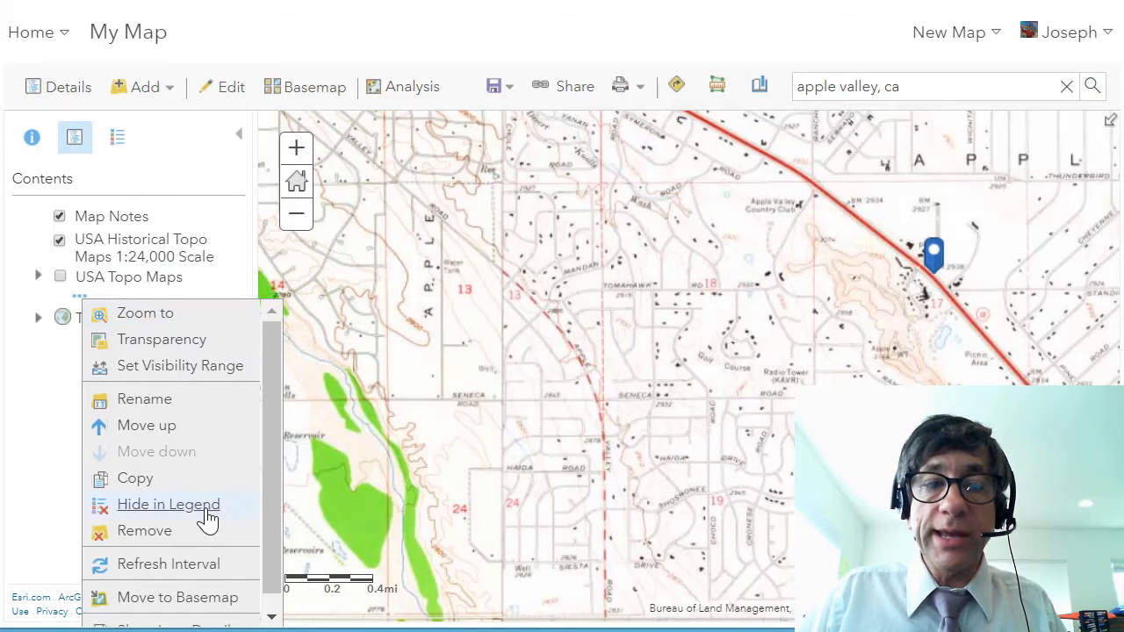
click(144, 538)
click(627, 384)
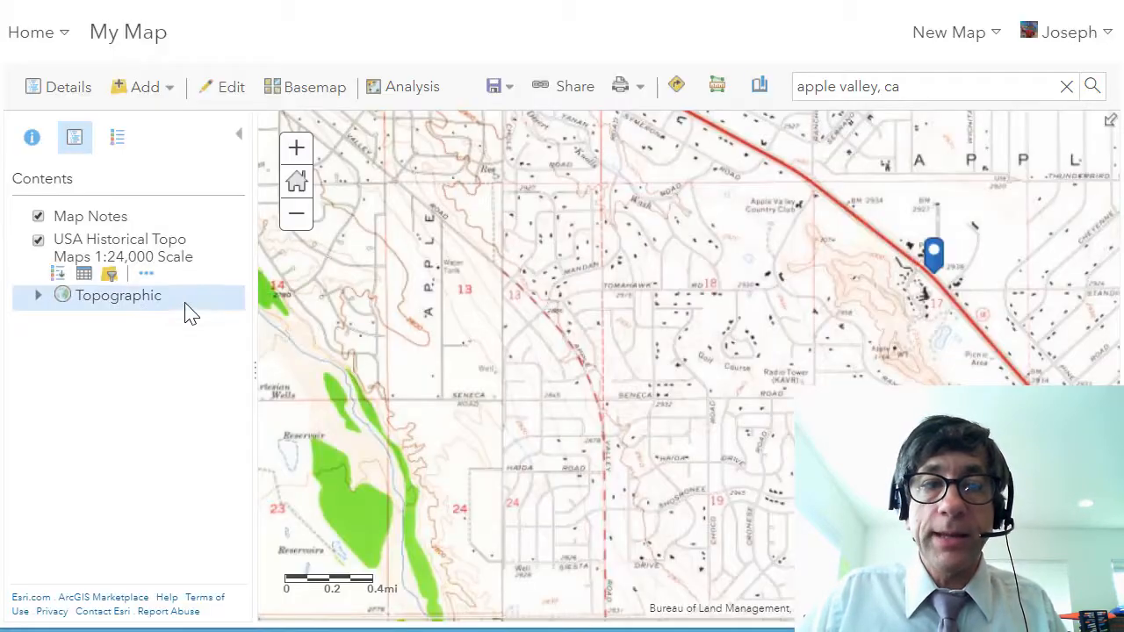
click(145, 276)
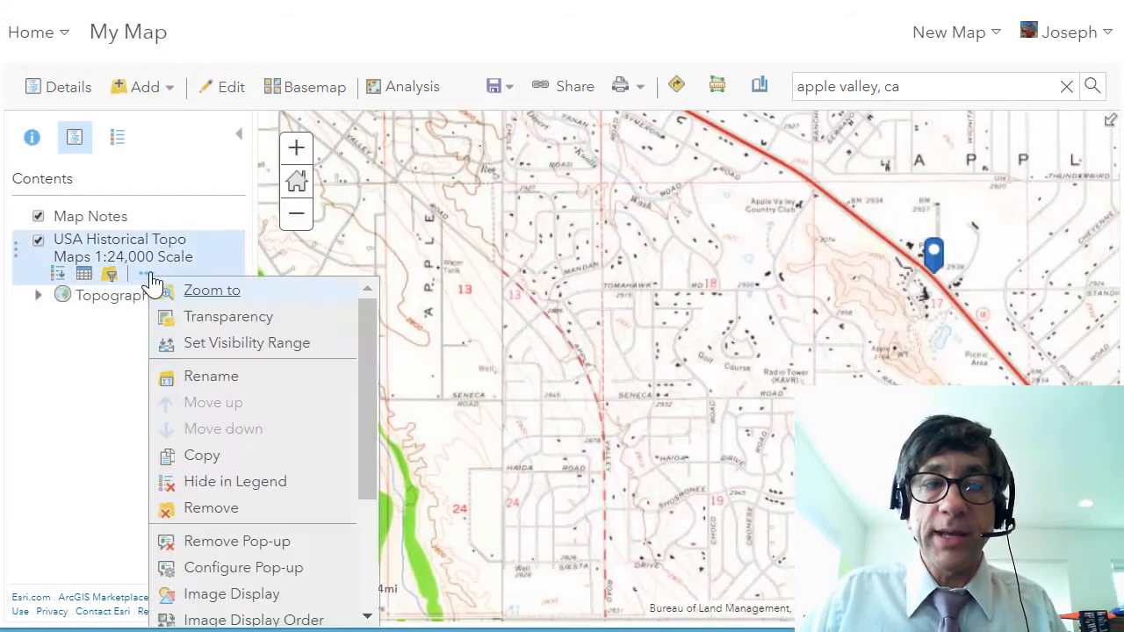
click(218, 517)
click(610, 397)
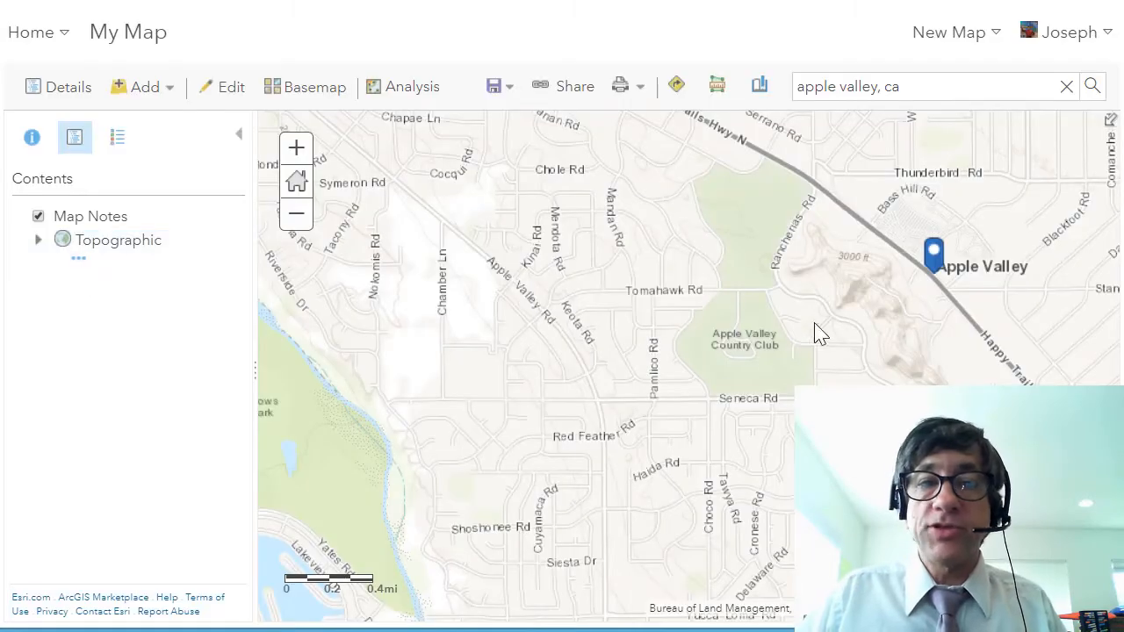
Step: Switch the basemap from Topographic to Imagery with Labels
drag(704, 379, 650, 421)
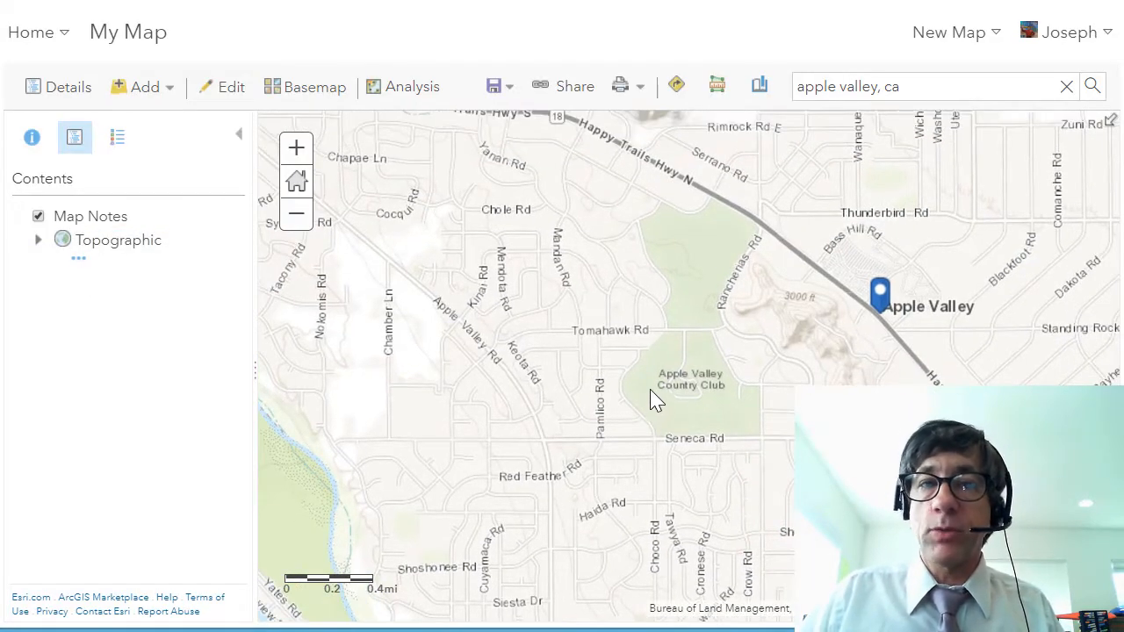
click(306, 87)
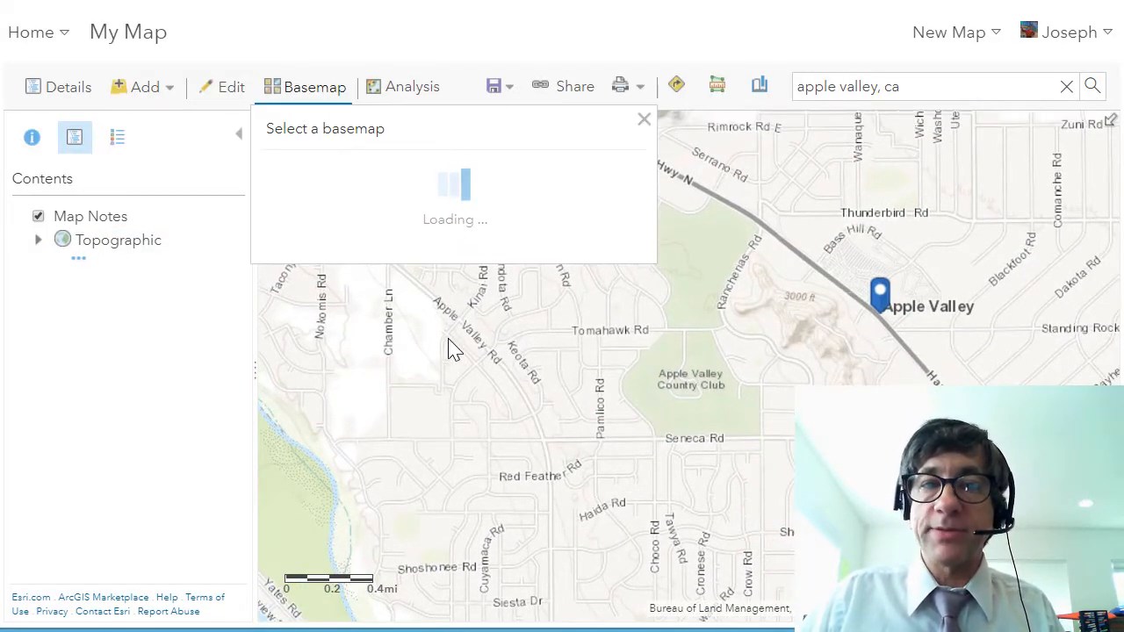
click(431, 215)
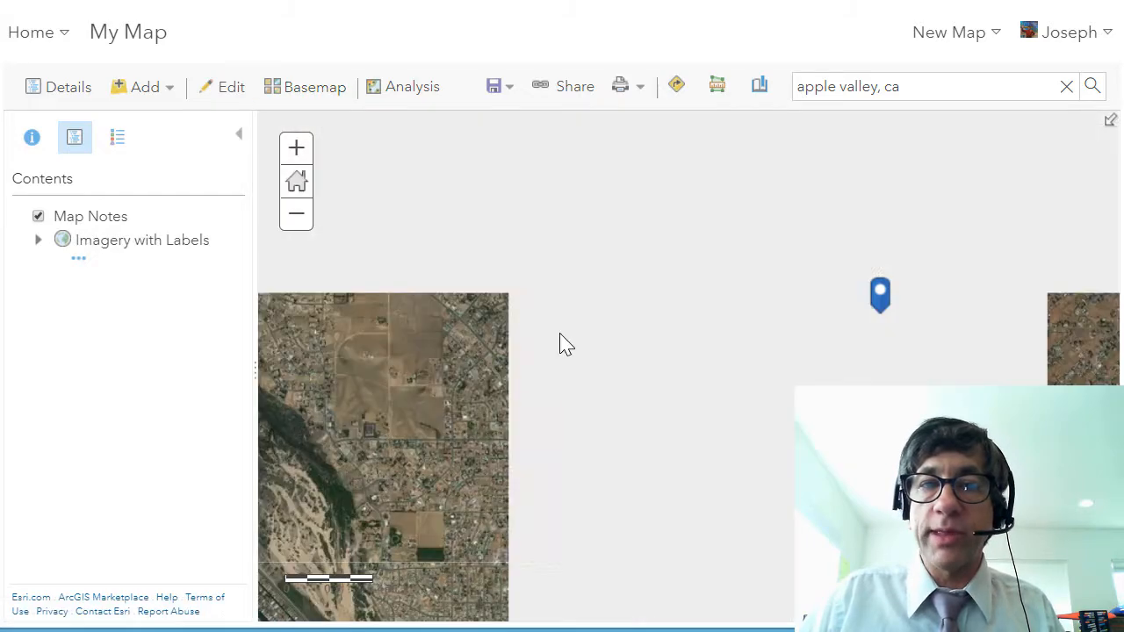
click(167, 87)
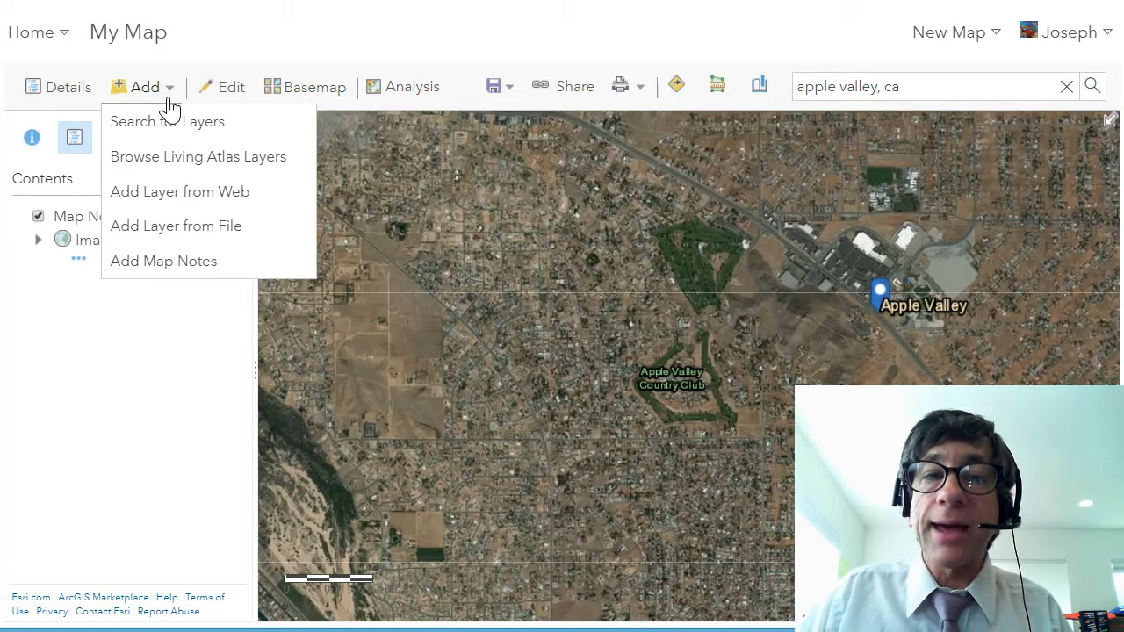
Step: Add the USA Historical Topo Maps ImageServer as a web layer from its copied URL
click(202, 197)
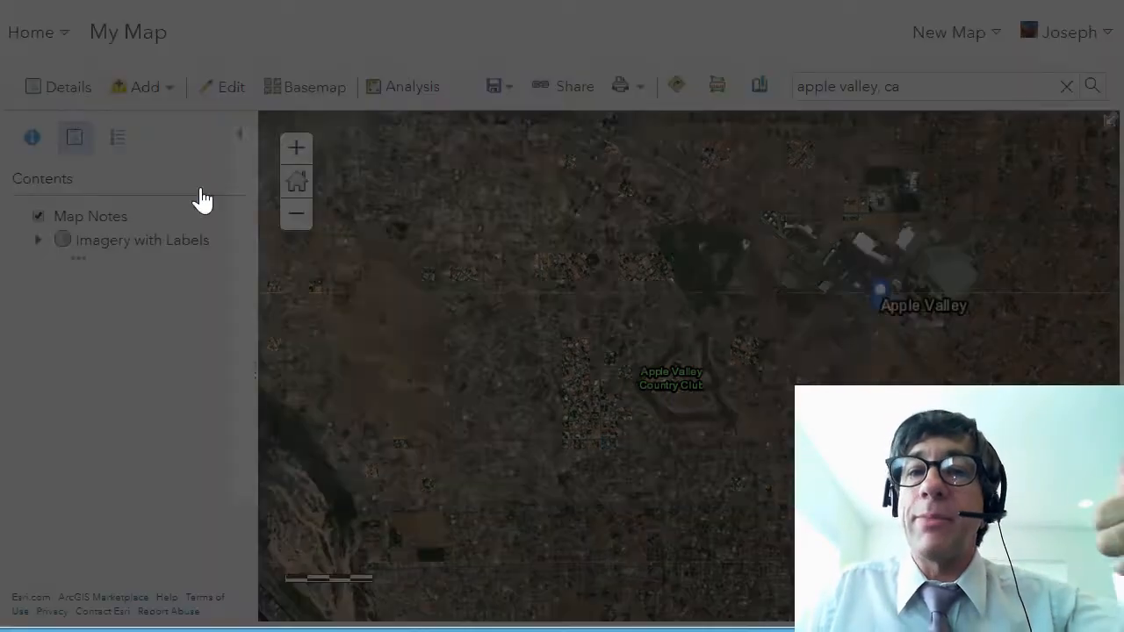
click(459, 309)
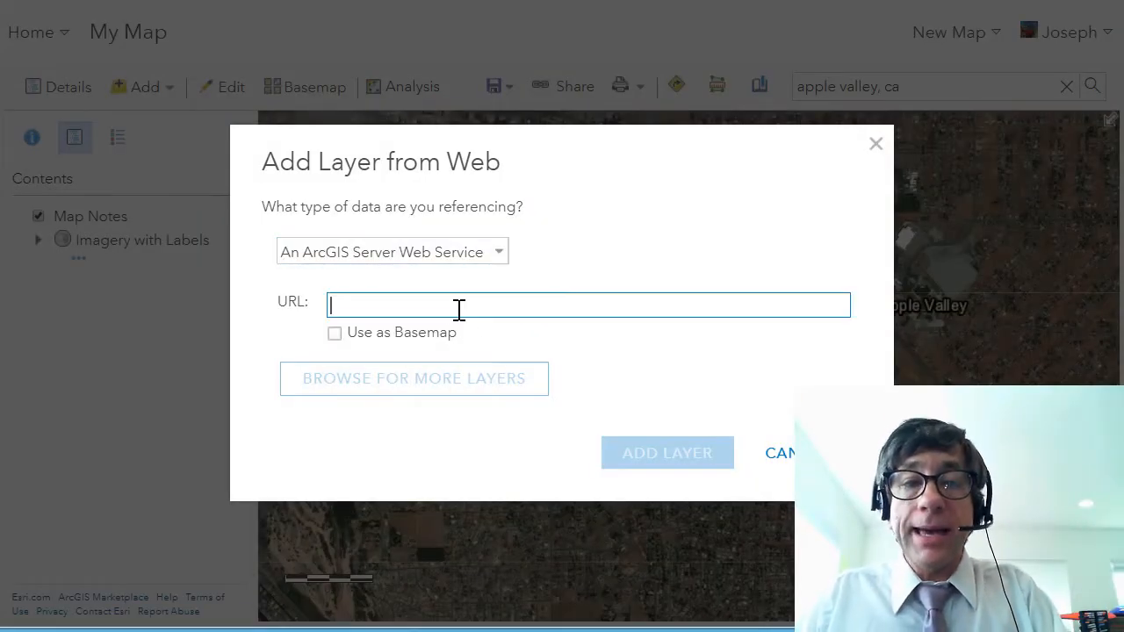
key(ctrl+v)
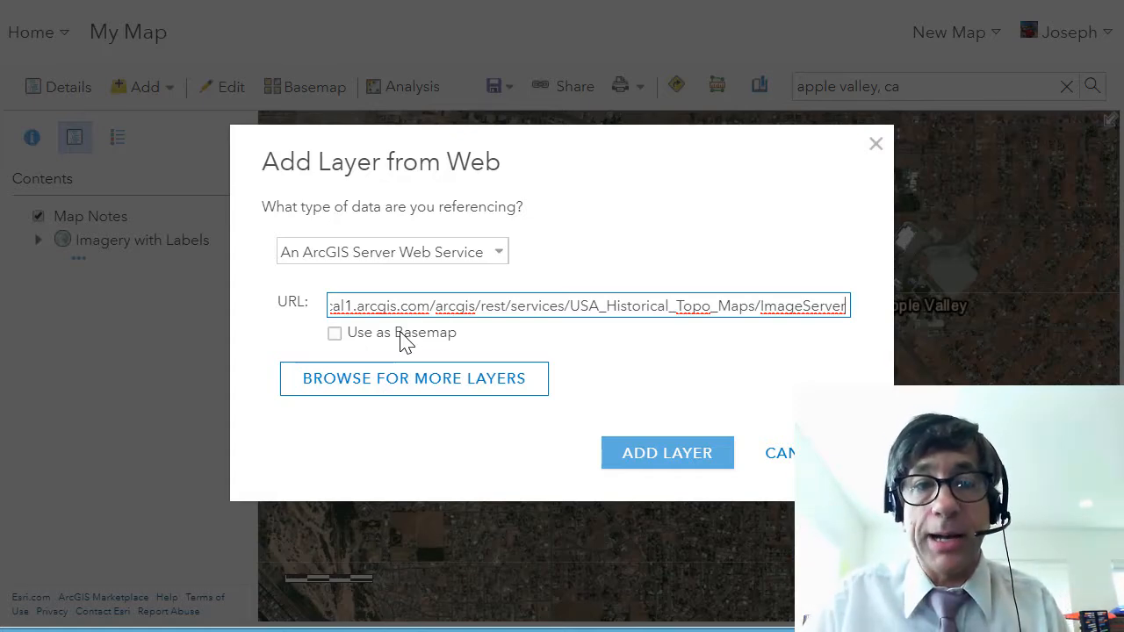
click(640, 454)
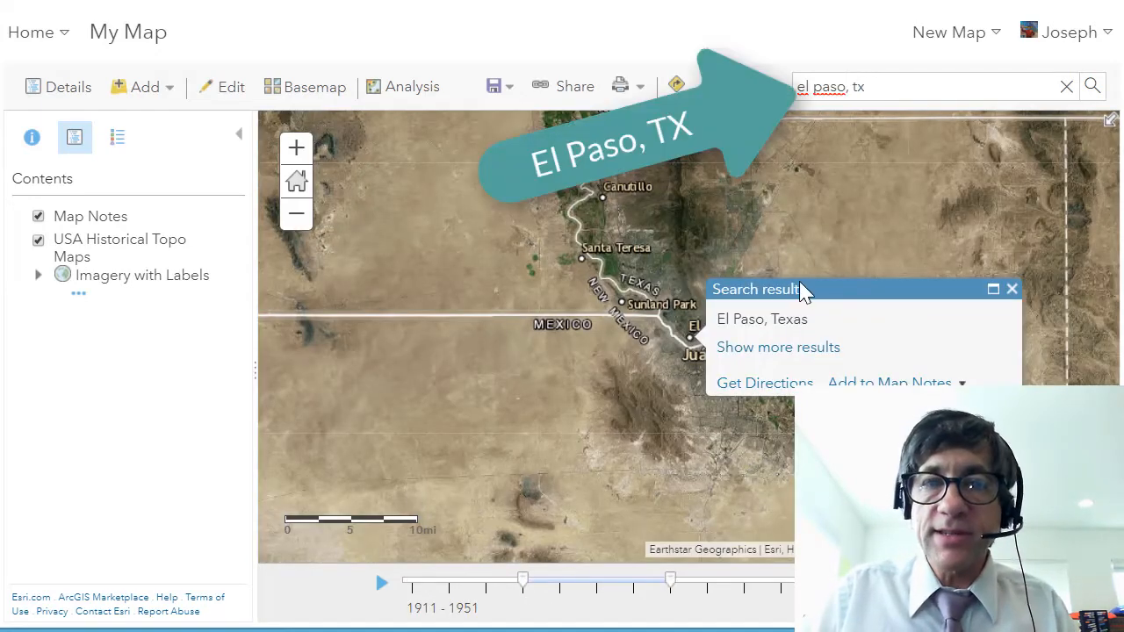
Step: Go to the El Paso, Texas search result and zoom in
click(890, 385)
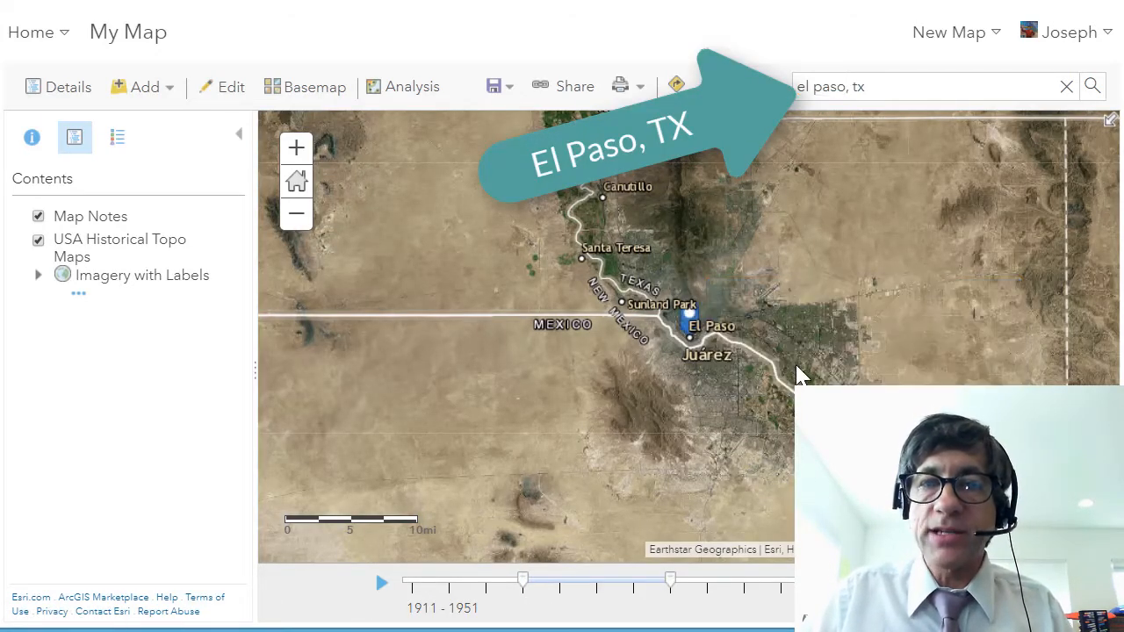
scroll(685, 338, up, 2)
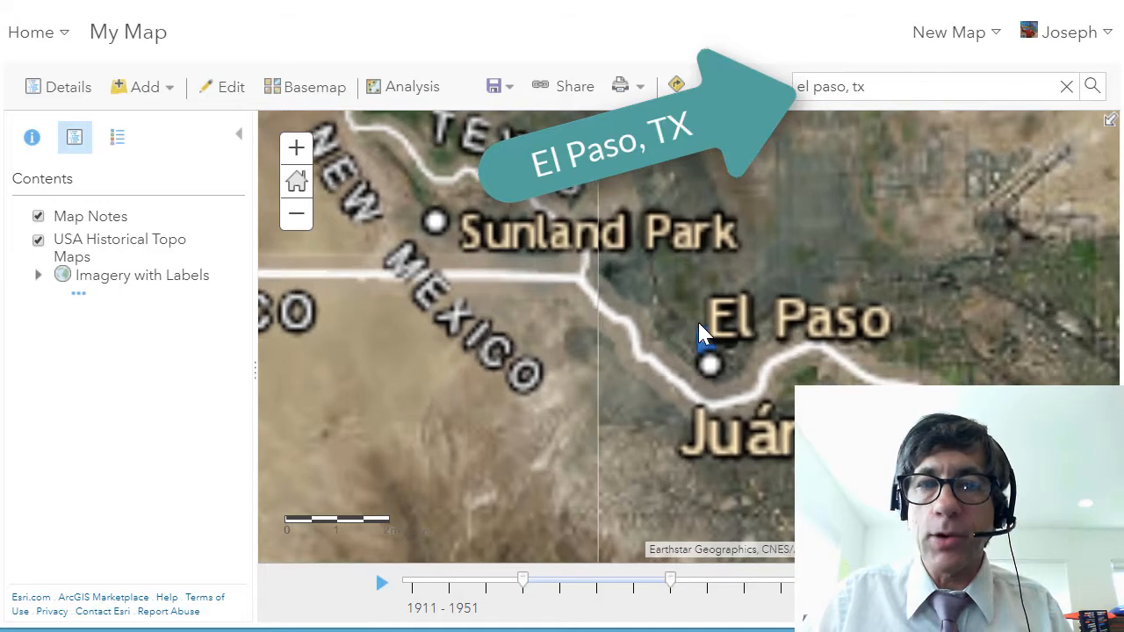
scroll(736, 333, up, 1)
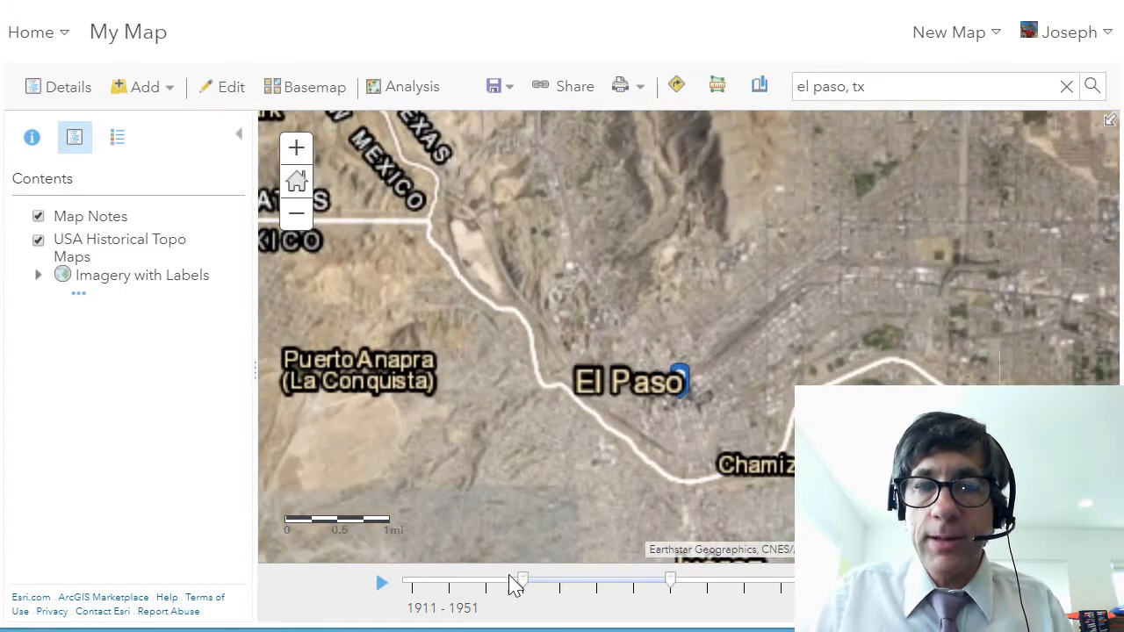
Step: Set the time slider to 1891–1931 and recentre on downtown El Paso
drag(520, 587, 470, 587)
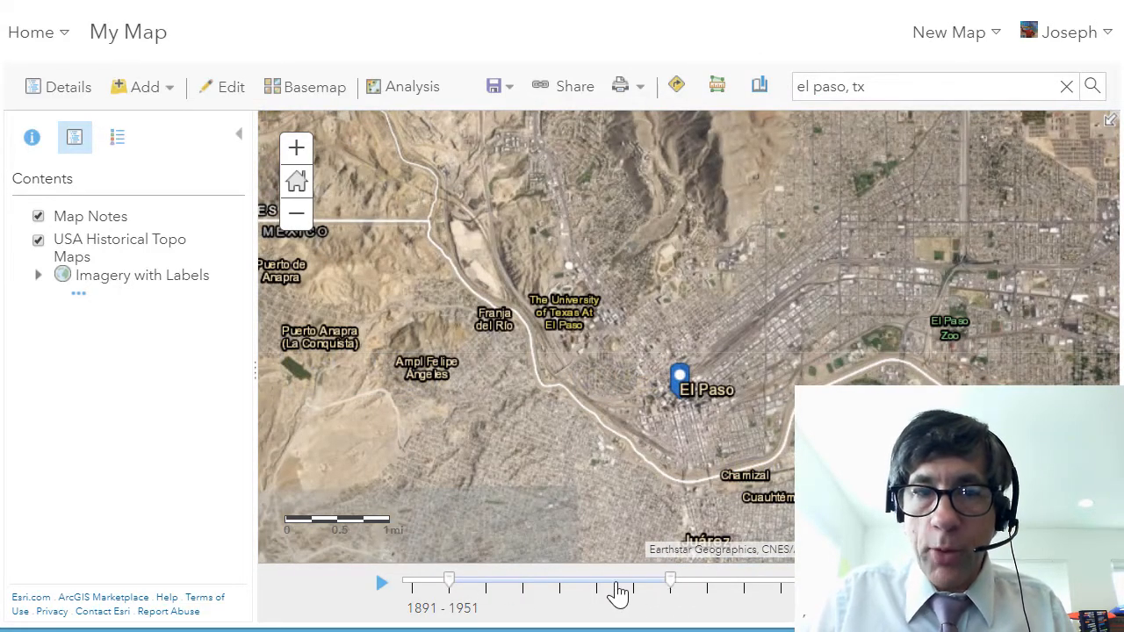
drag(618, 586, 597, 587)
drag(848, 362, 751, 370)
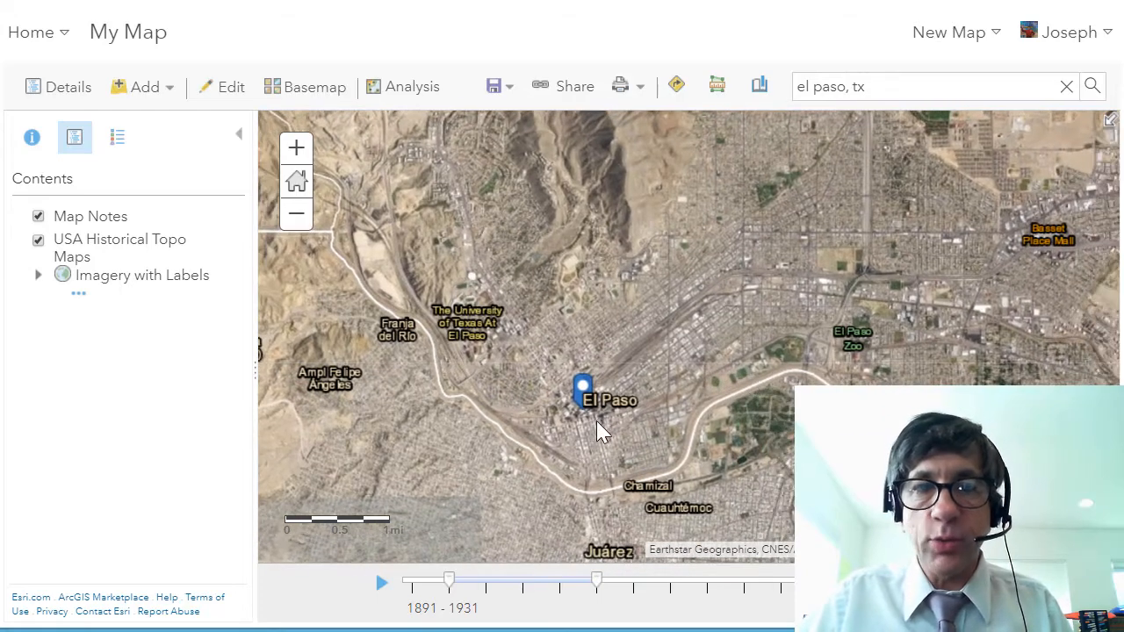
drag(689, 445, 606, 445)
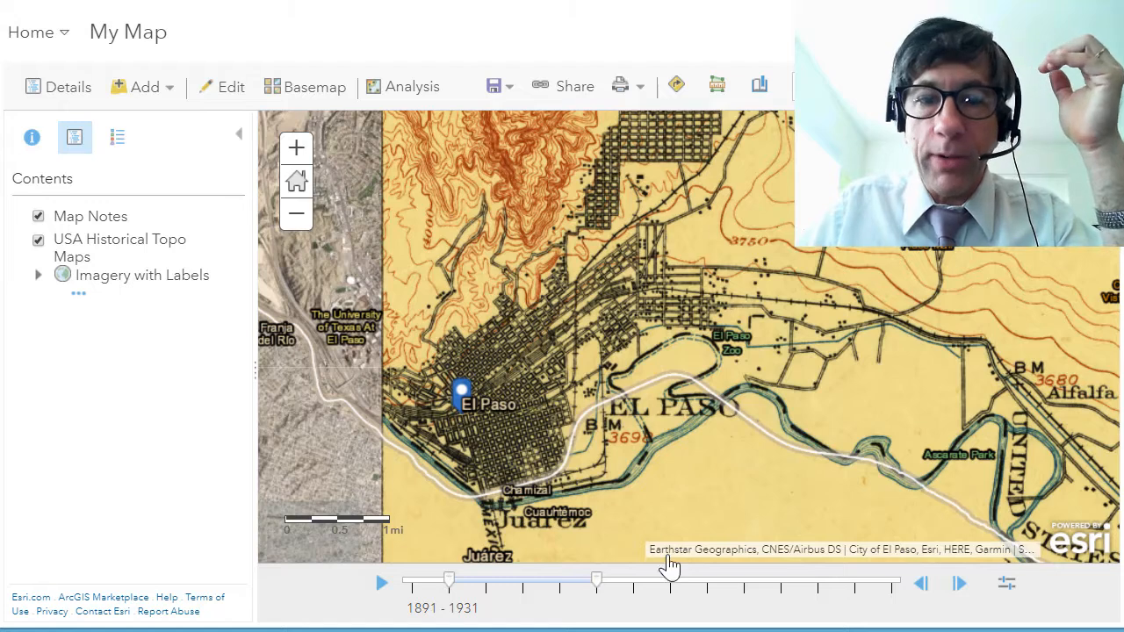
Step: Extend the time range to 1991, play the animation, and stop at 1901–1931
drag(606, 595, 818, 598)
click(379, 585)
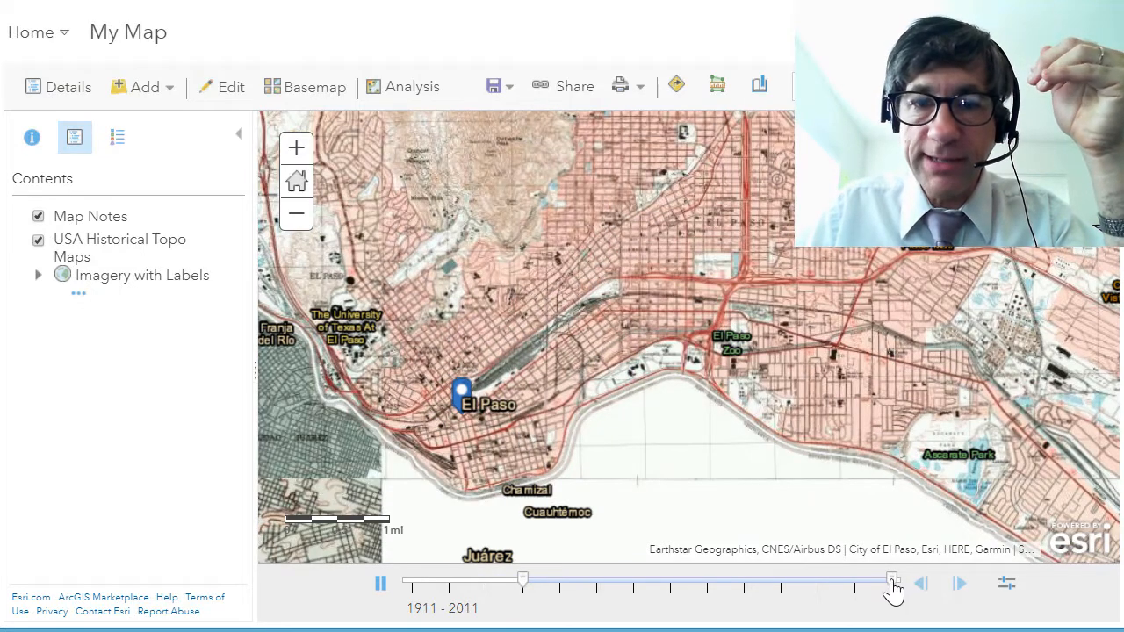
drag(892, 583, 761, 590)
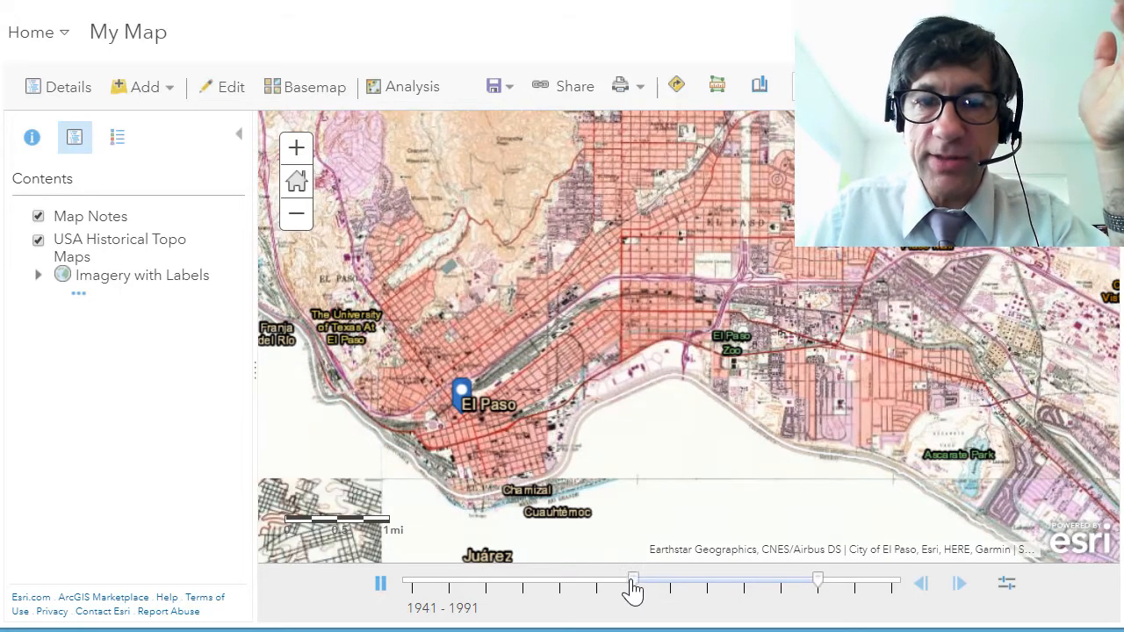
drag(633, 585, 419, 580)
drag(853, 584, 633, 584)
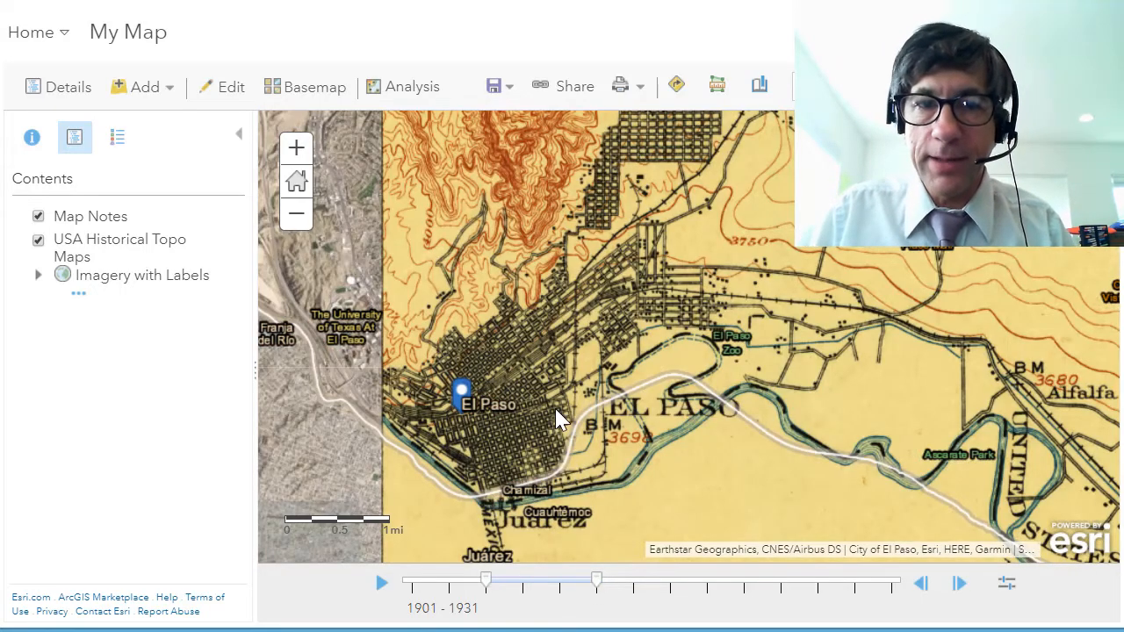
drag(567, 418, 534, 392)
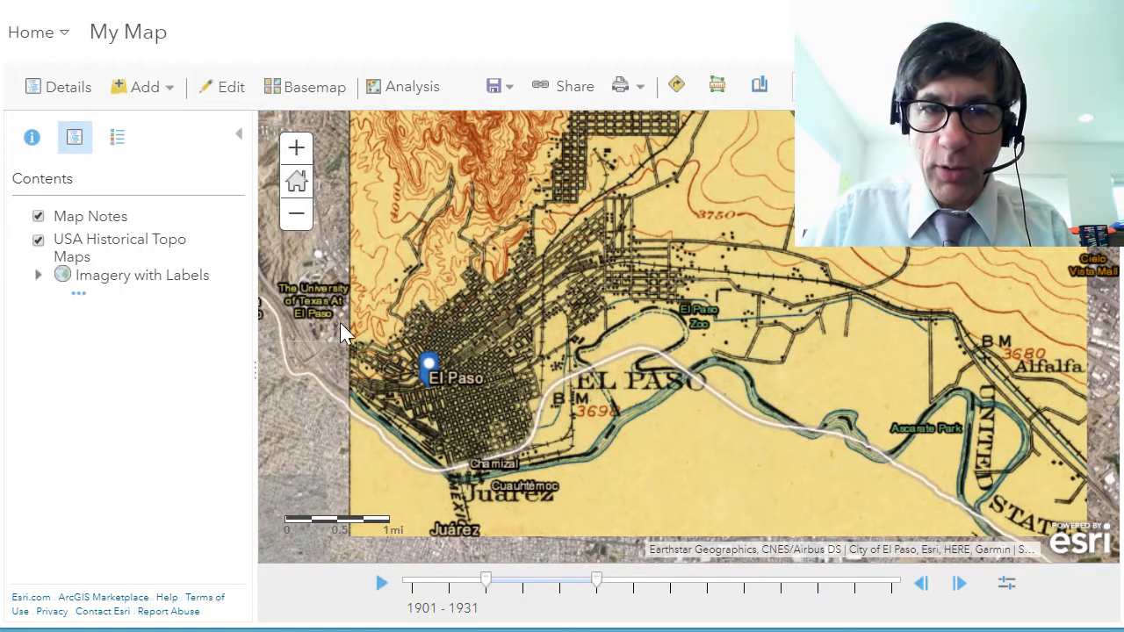